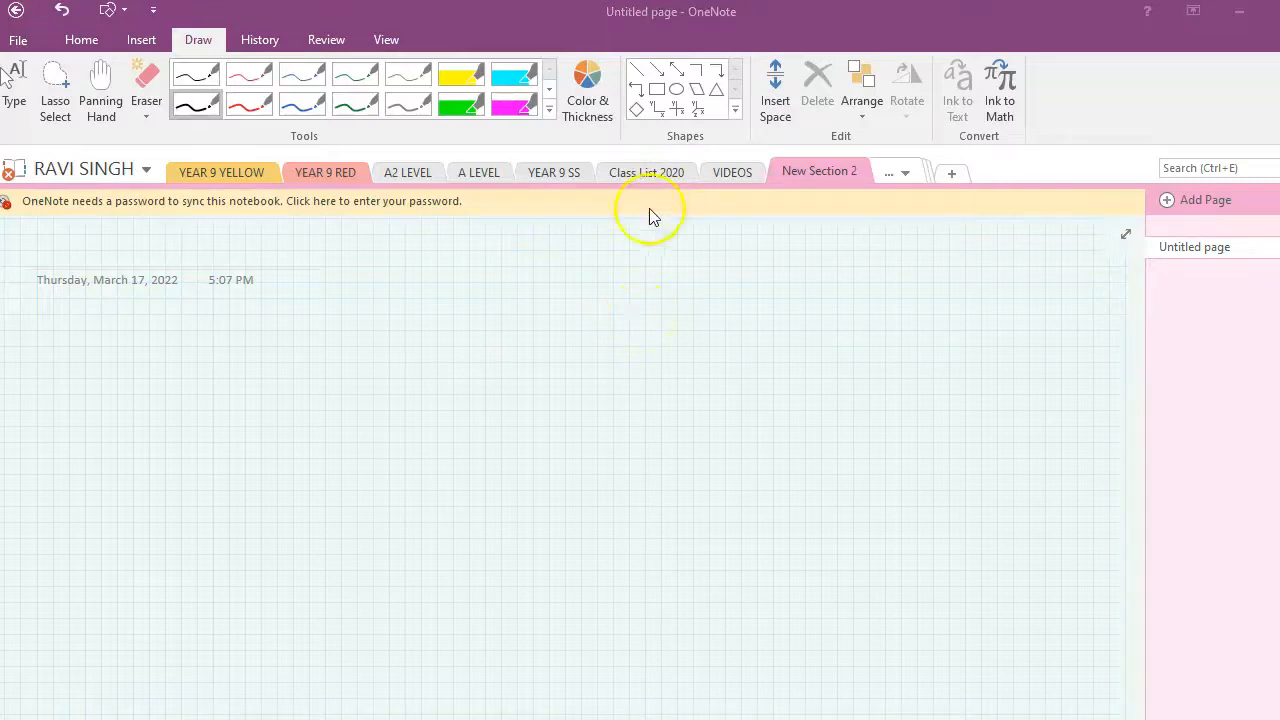
Handwrite the title "Geogebra Classic" near the top of the blank page.
left_click(594, 268)
left_click_drag(576, 290, 614, 298)
mouse_move(622, 289)
left_mouse_down()
mouse_move(645, 305)
mouse_move(677, 284)
left_mouse_up()
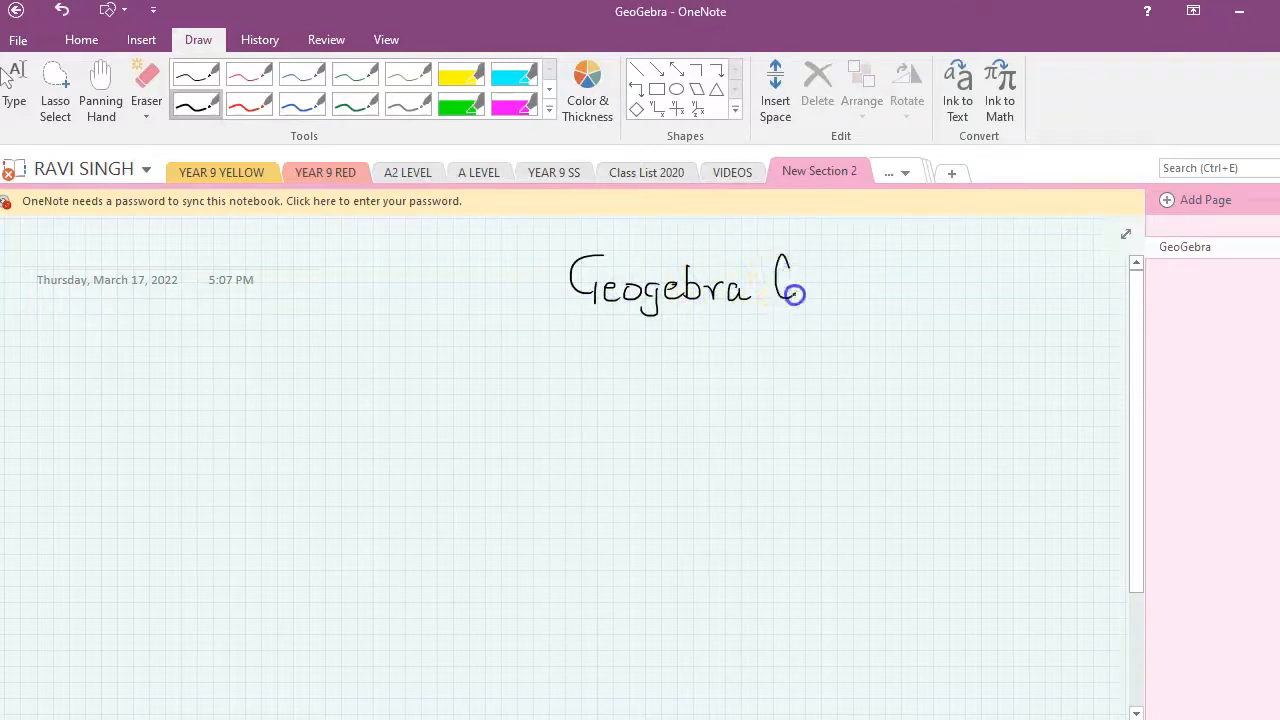
left_click_drag(817, 295, 860, 298)
left_click(838, 245)
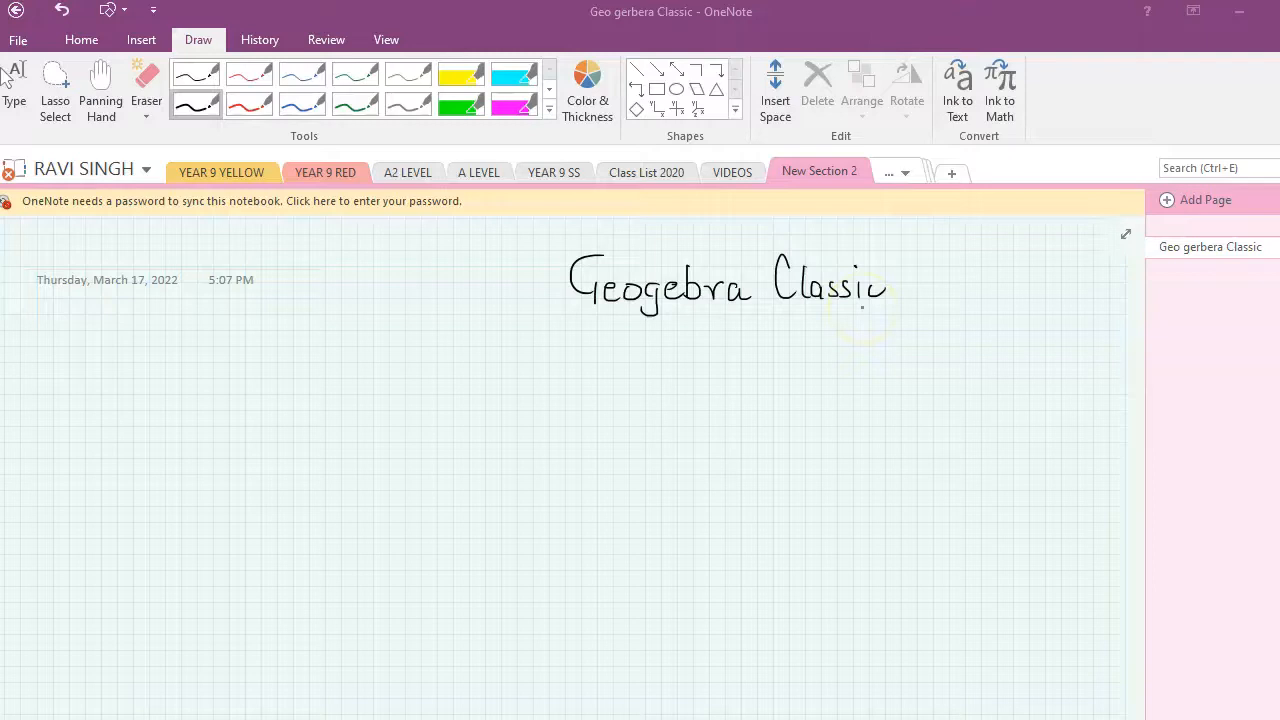
Handwrite the equation 2x + 3y = 5 beneath the title.
mouse_move(699, 337)
left_mouse_down()
mouse_move(703, 349)
mouse_move(773, 350)
left_mouse_up()
left_click_drag(765, 342, 782, 341)
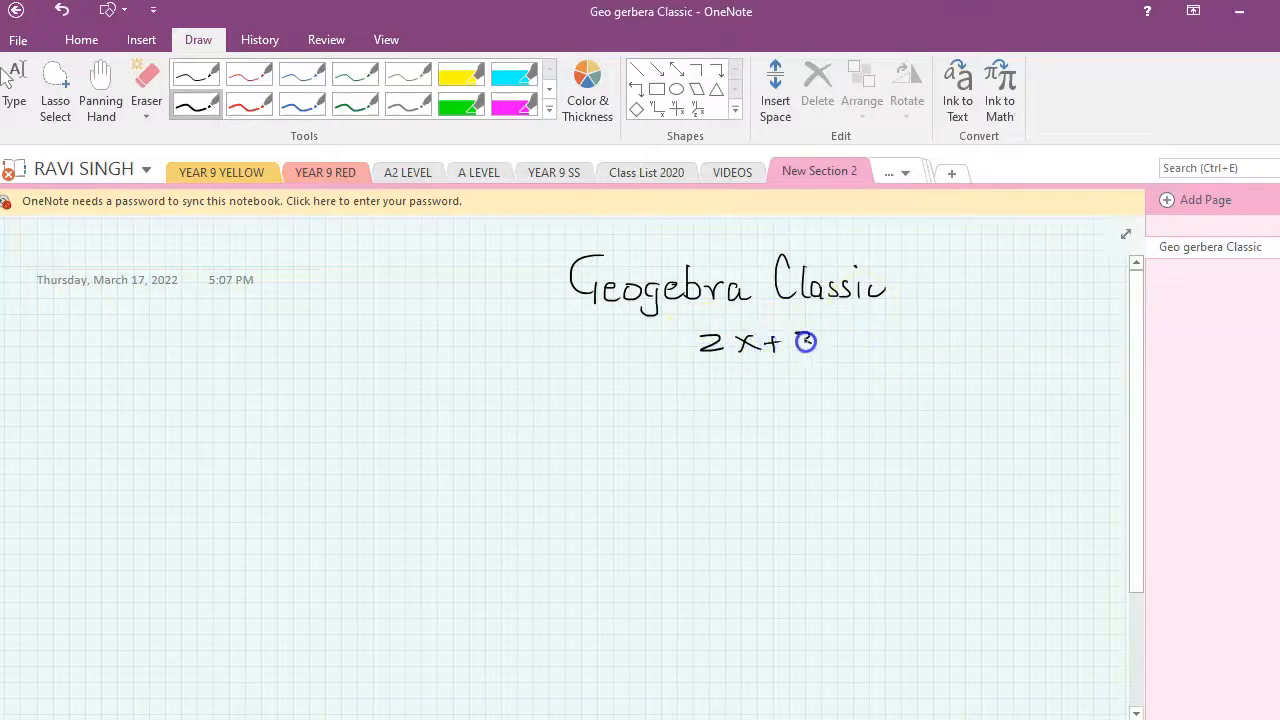
left_click_drag(887, 354, 878, 353)
left_click_drag(879, 337, 904, 335)
Handwrite x = -1, y = 2x and y = x² + 2x + 3 on separate lines below the first equation.
left_click_drag(728, 389, 750, 408)
left_click_drag(758, 389, 733, 410)
left_click_drag(810, 398, 816, 398)
left_click_drag(823, 395, 827, 416)
left_click_drag(779, 454, 789, 459)
left_click_drag(812, 447, 811, 461)
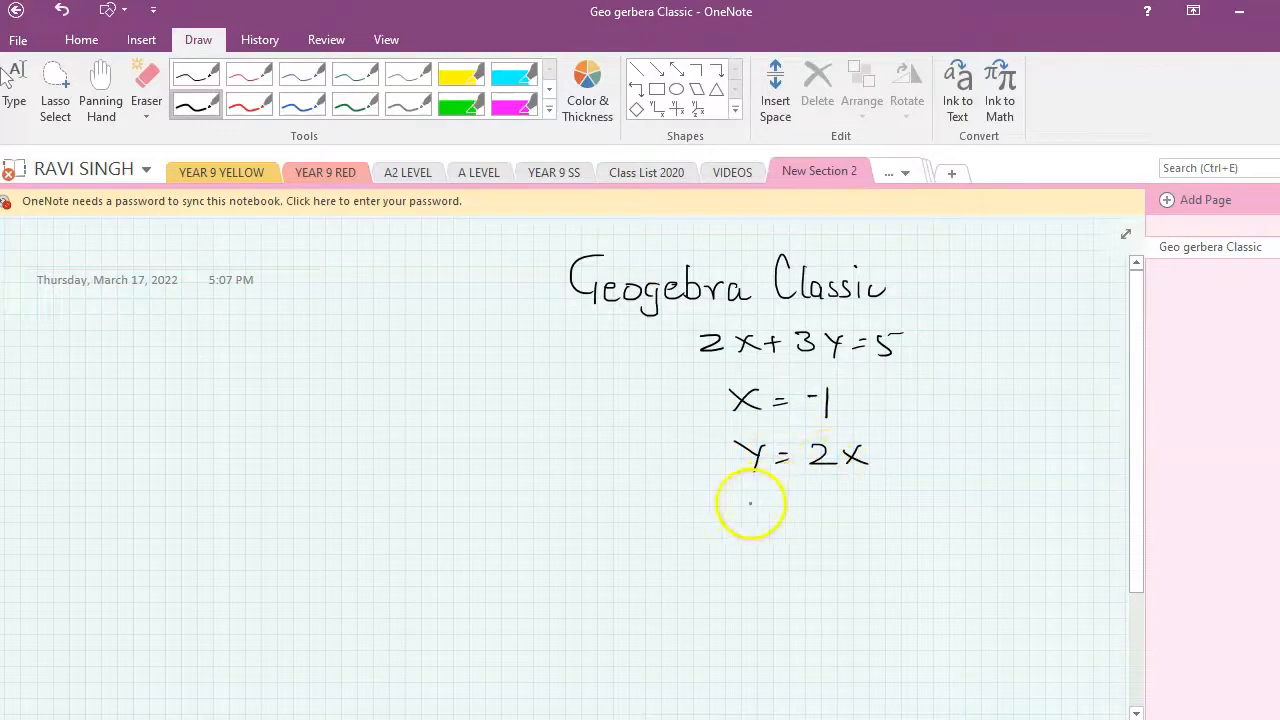
mouse_move(741, 498)
left_mouse_down()
mouse_move(846, 497)
mouse_move(928, 521)
left_mouse_up()
left_click_drag(950, 505, 966, 531)
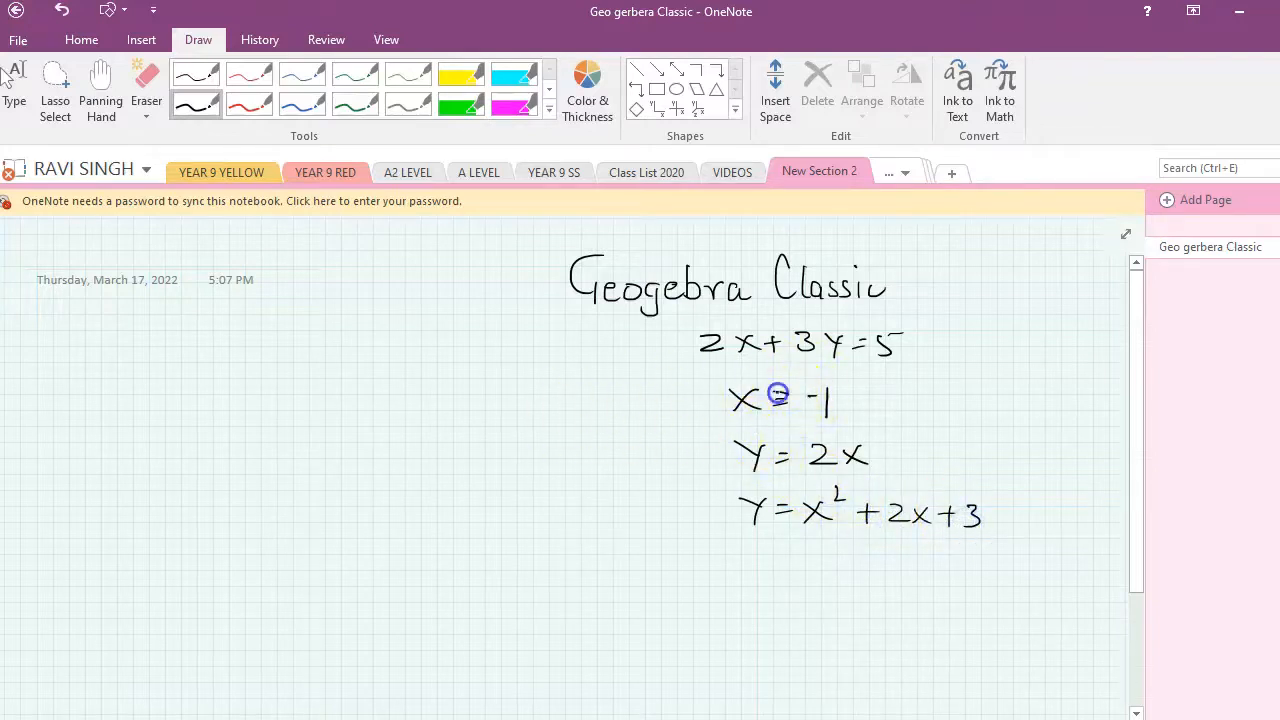
Turn the equals signs in the lower equations into ≥ signs and underline the handwritten title.
left_click_drag(771, 449, 776, 463)
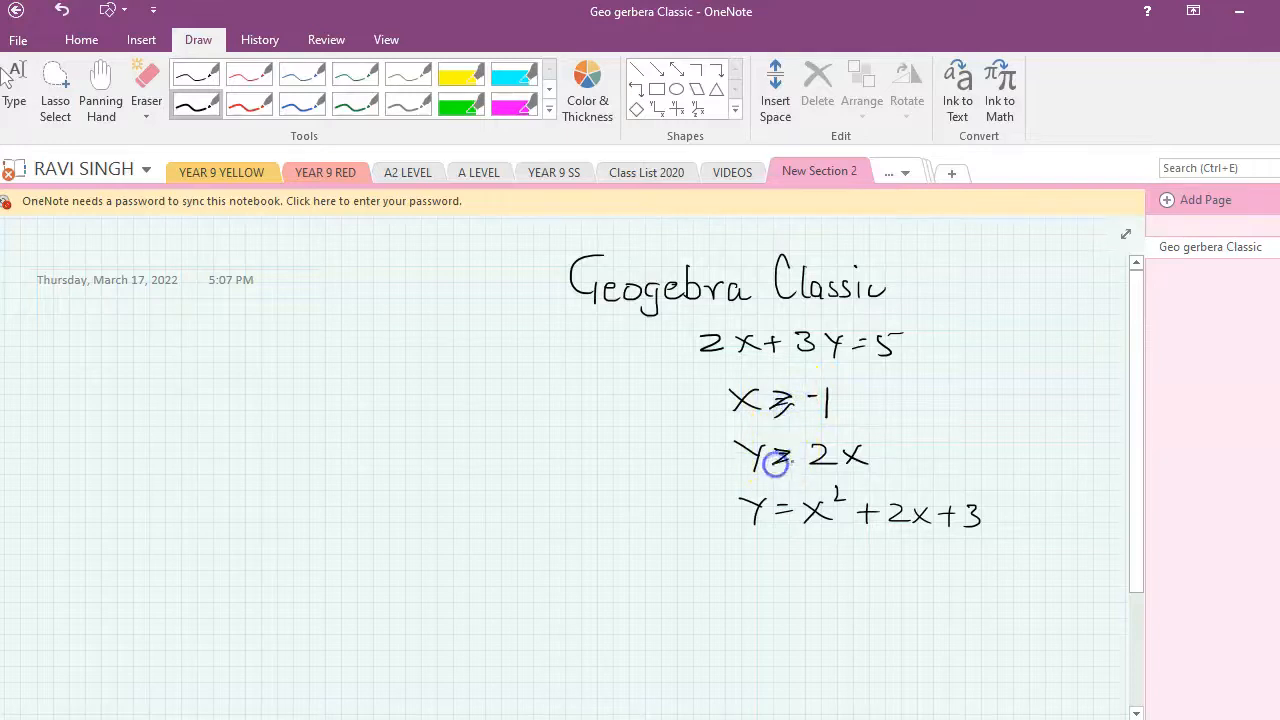
left_click_drag(784, 506, 779, 530)
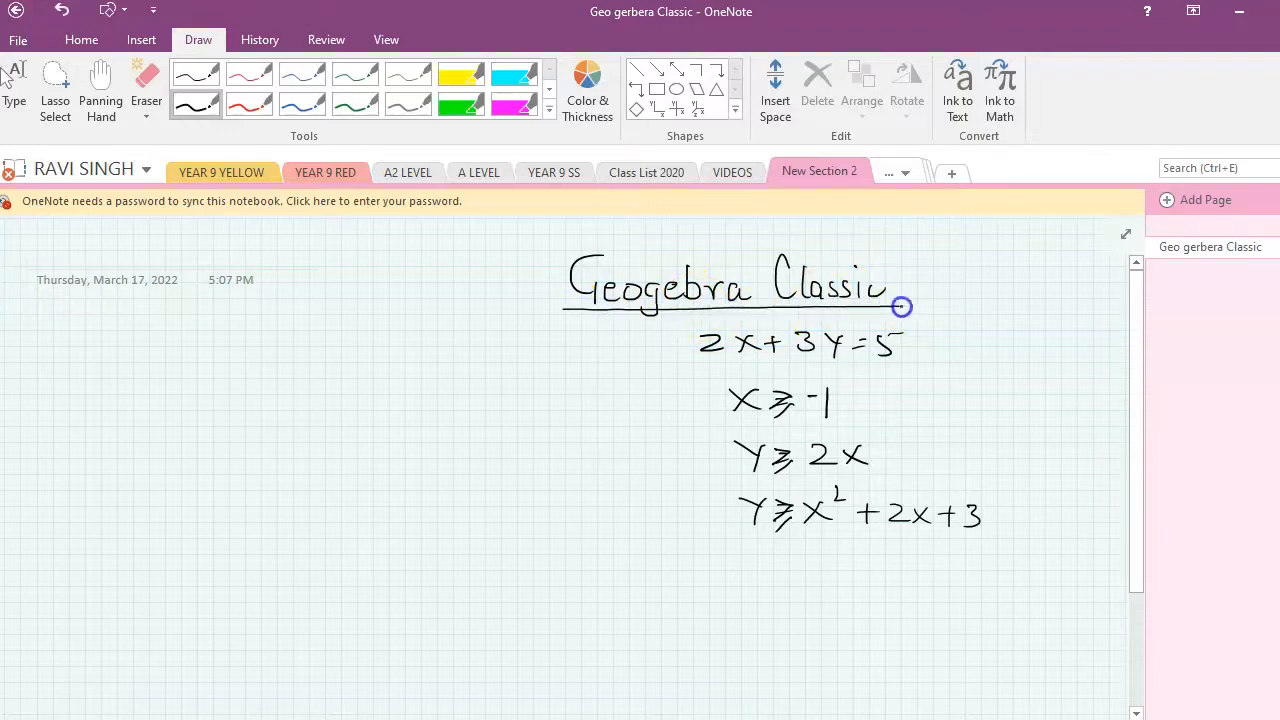
left_click_drag(842, 240, 590, 249)
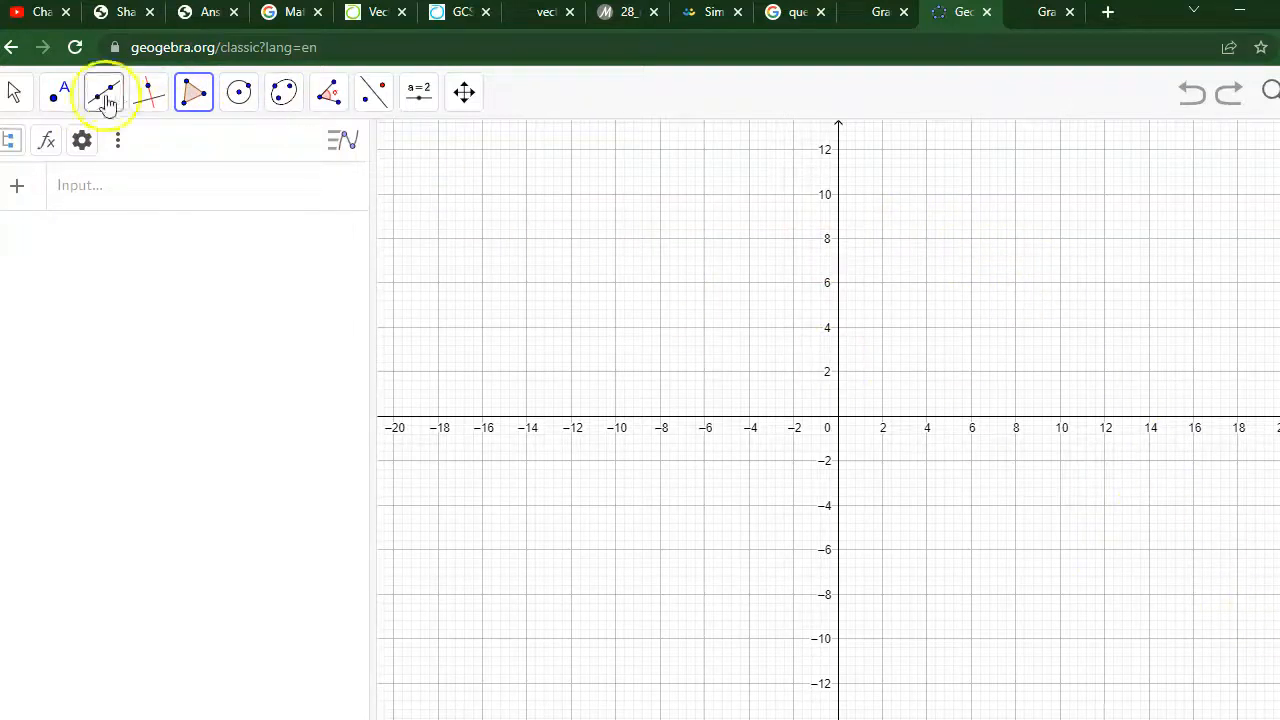
left_click(18, 93)
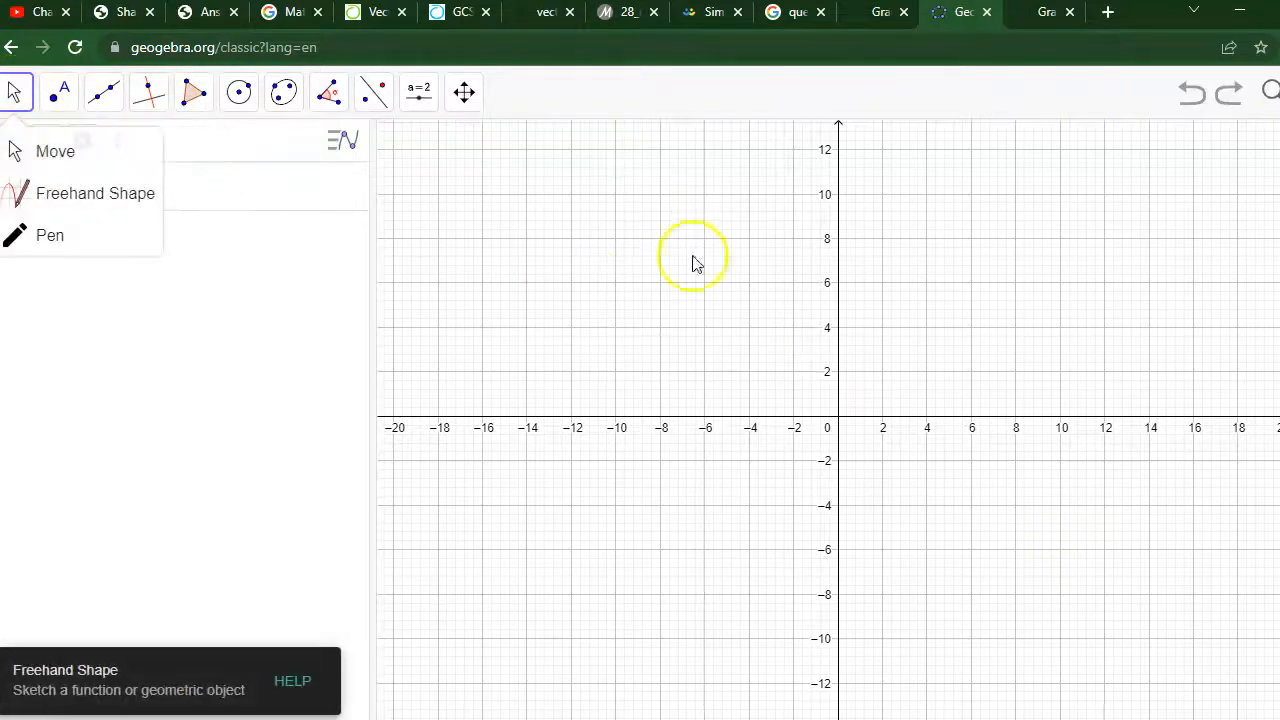
mouse_move(62, 93)
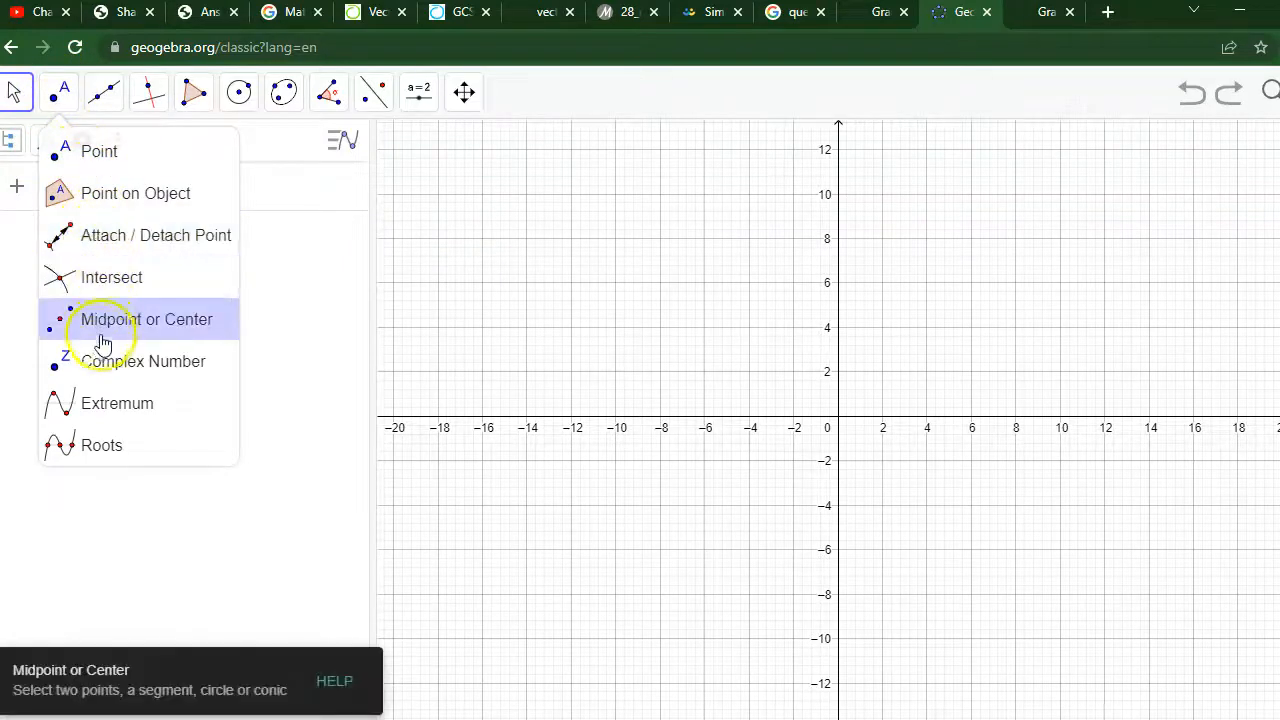
mouse_move(104, 95)
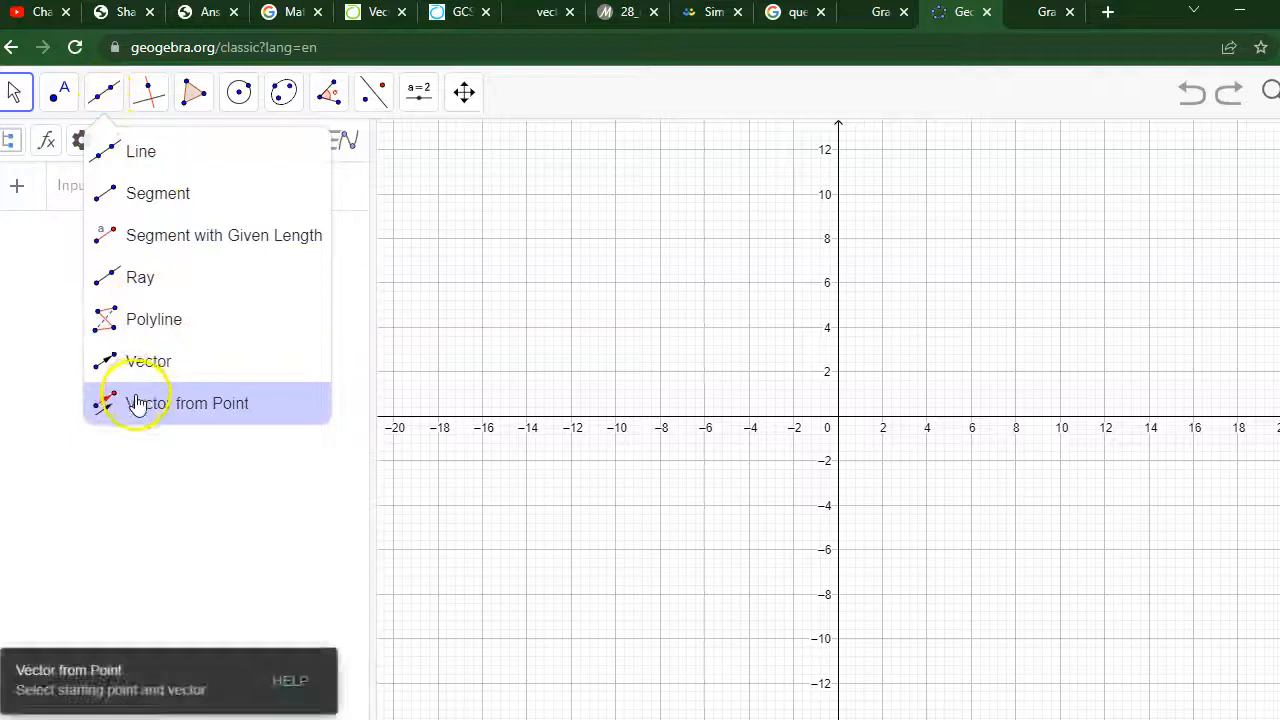
mouse_move(147, 95)
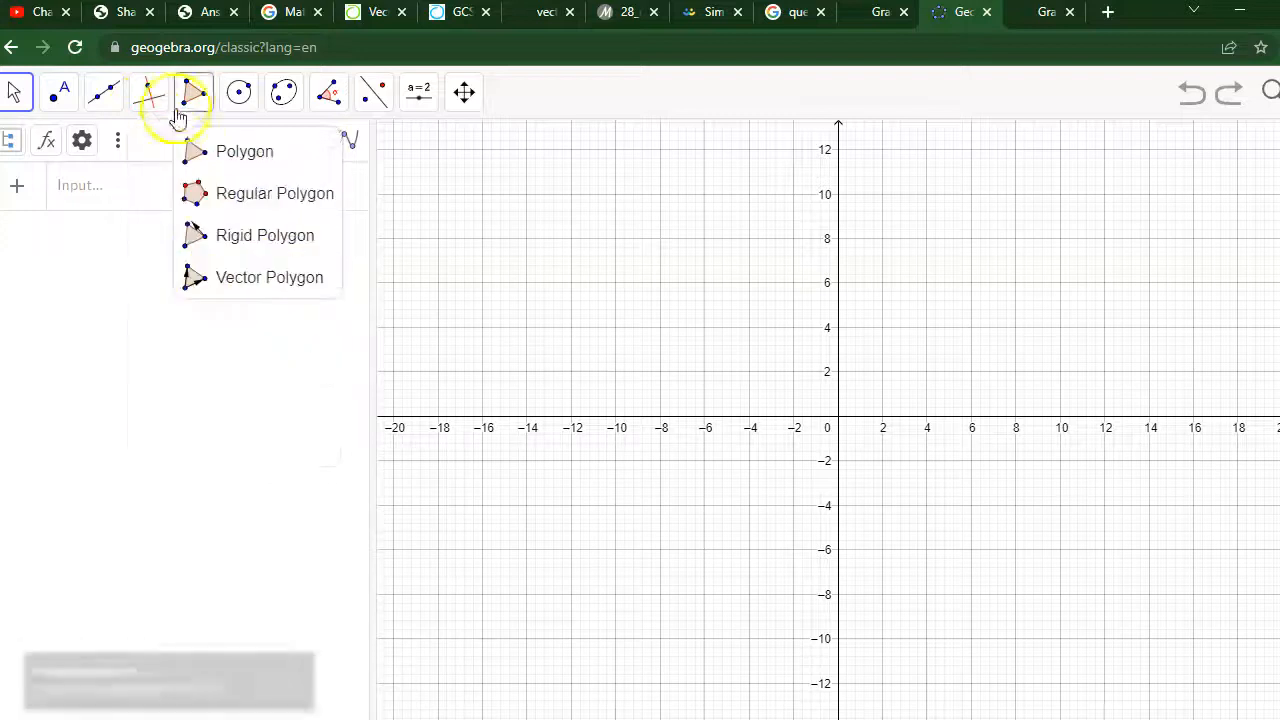
Create a regular polygon with 8 vertices from points at about (-9.72, 7.58) and (-3.65, 9.96).
left_click(251, 193)
left_click(622, 248)
left_click(759, 195)
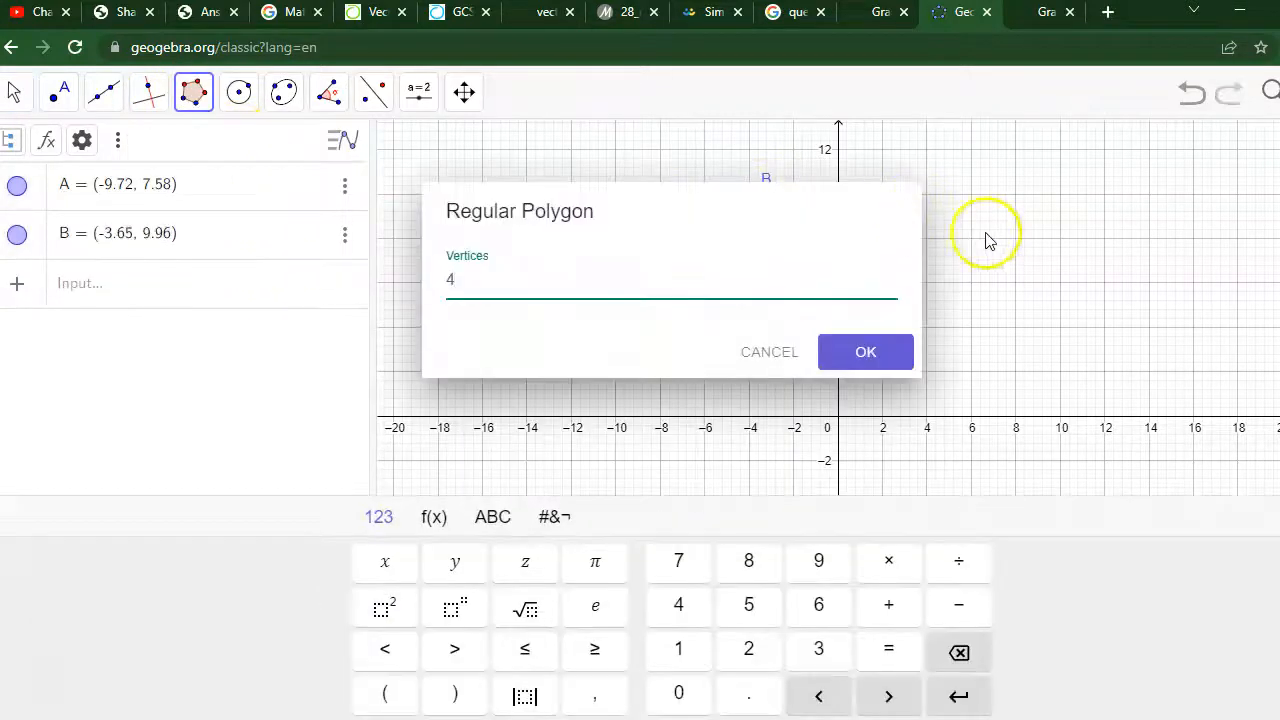
left_click(468, 283)
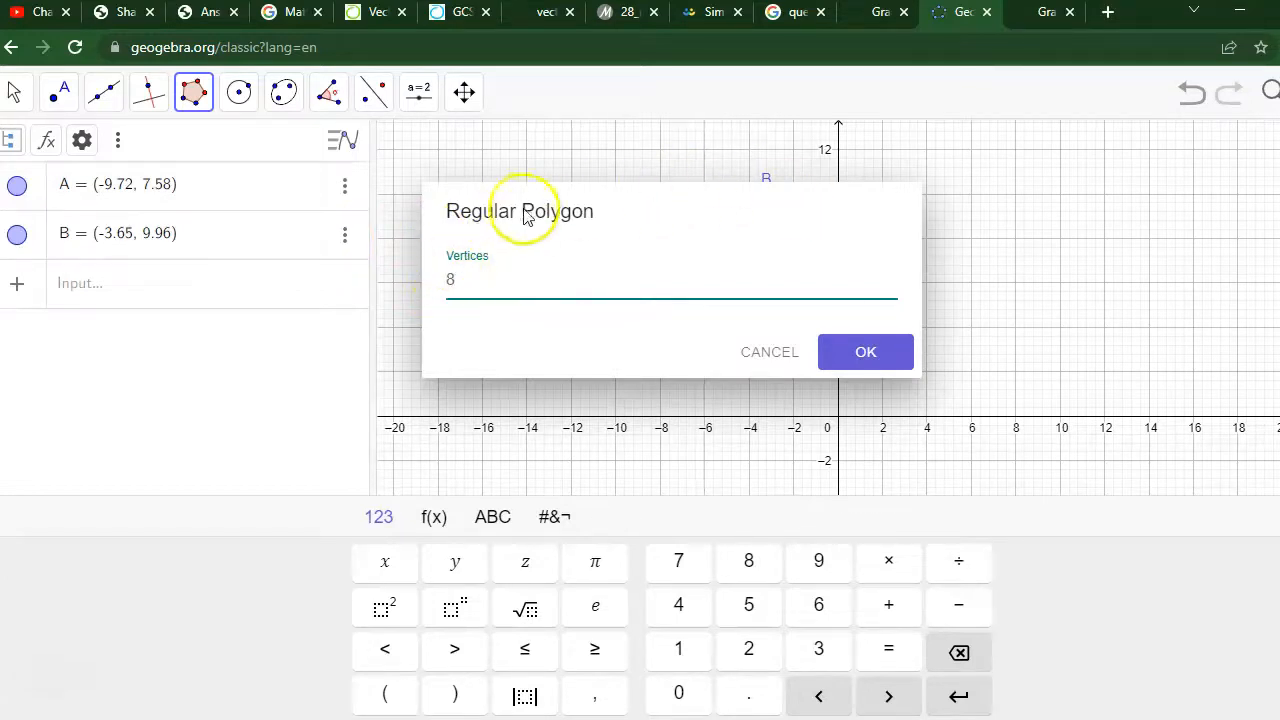
left_click(848, 352)
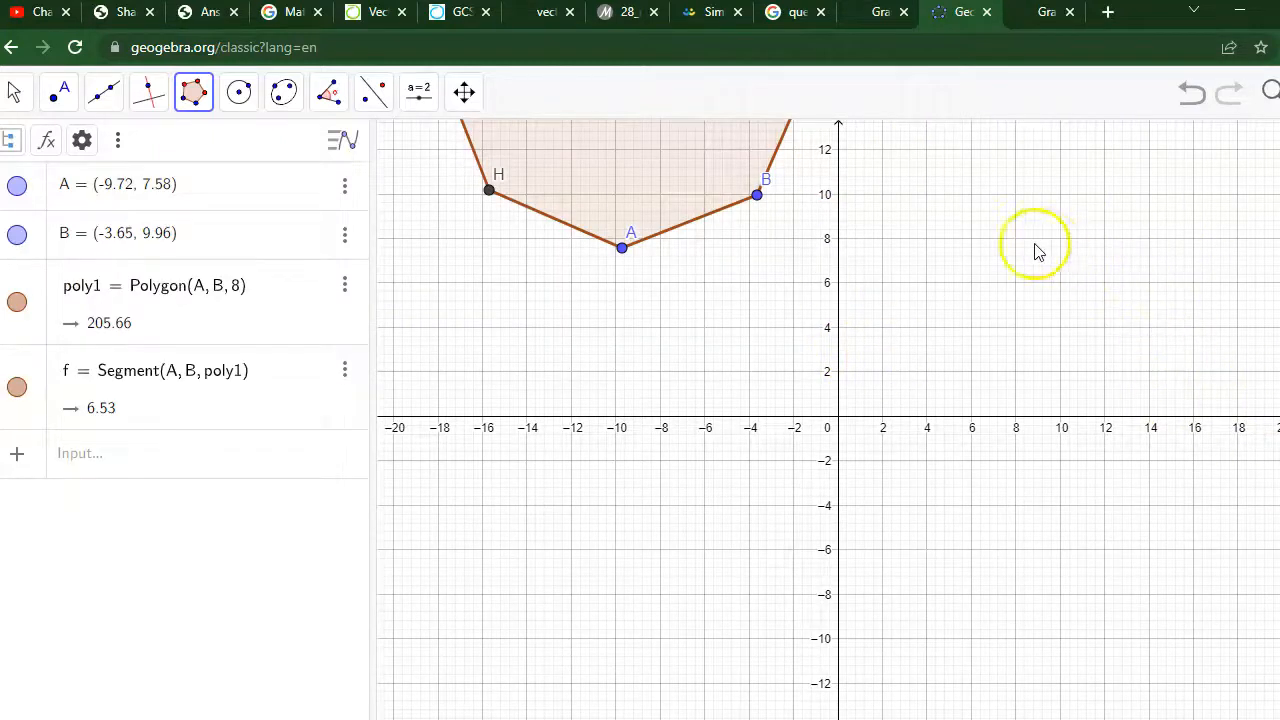
left_click(18, 93)
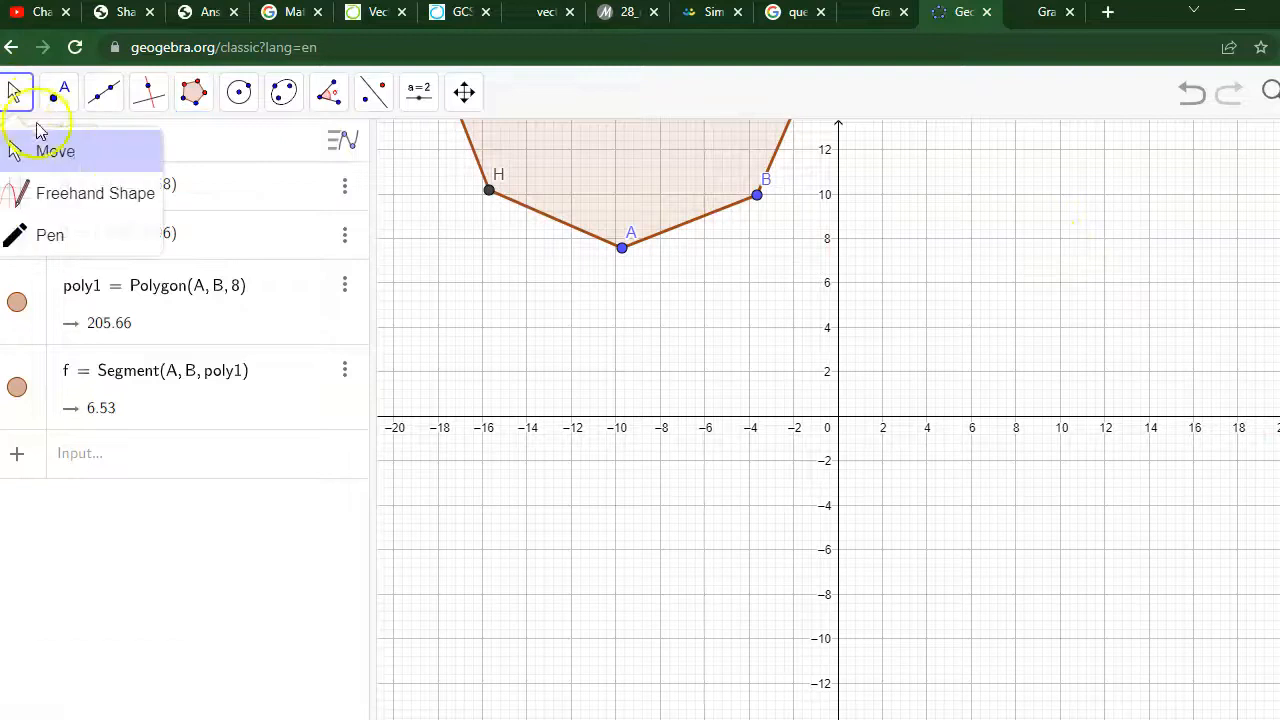
left_click_drag(797, 170, 874, 483)
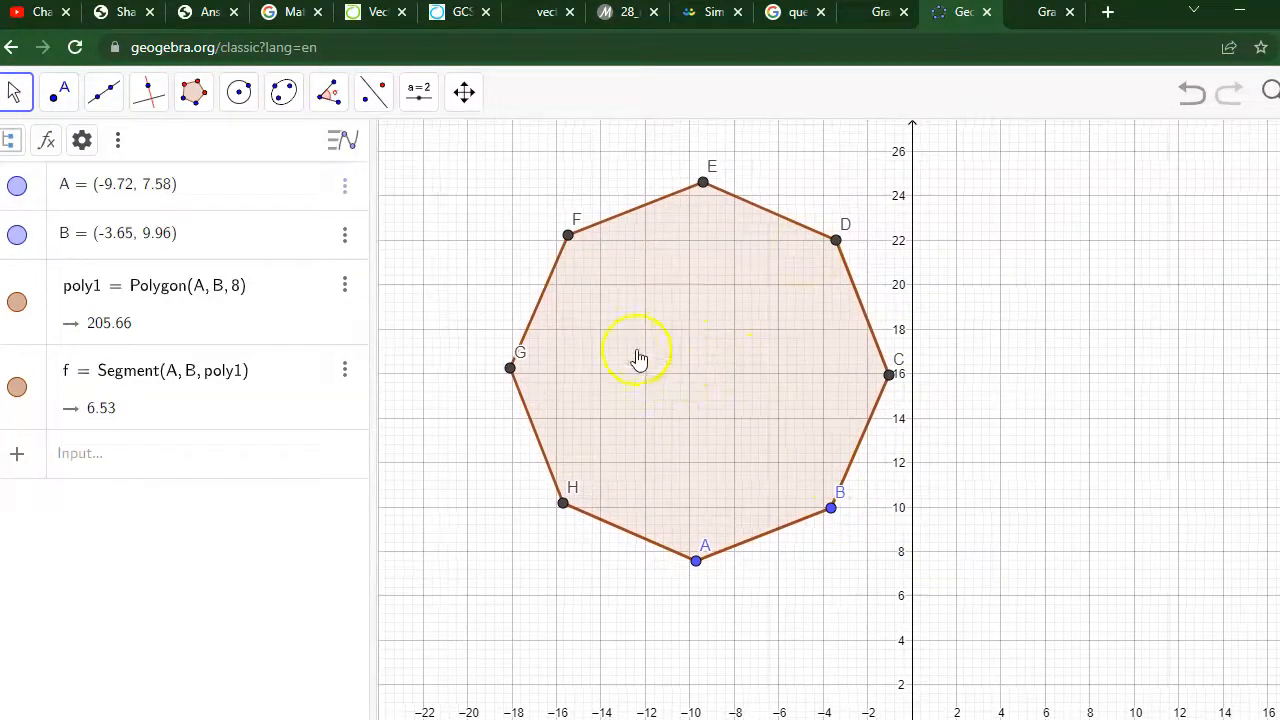
left_click(240, 95)
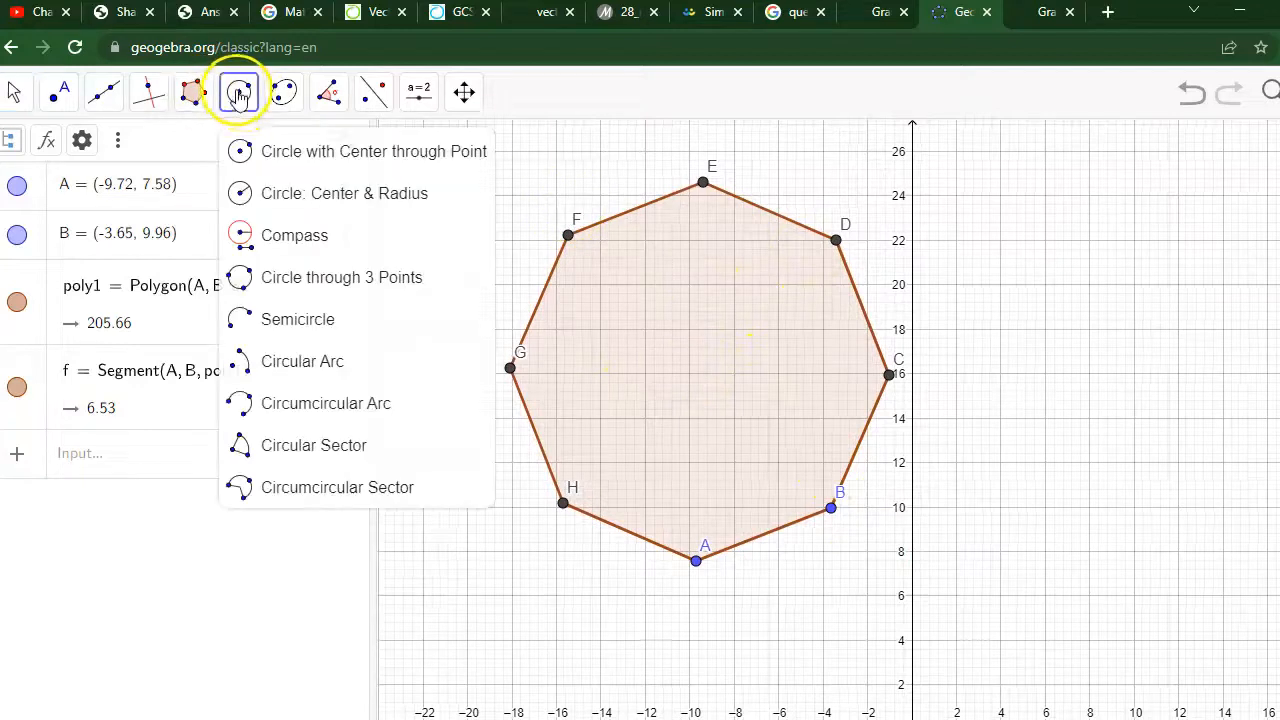
left_click(318, 192)
left_click(330, 152)
mouse_move(445, 95)
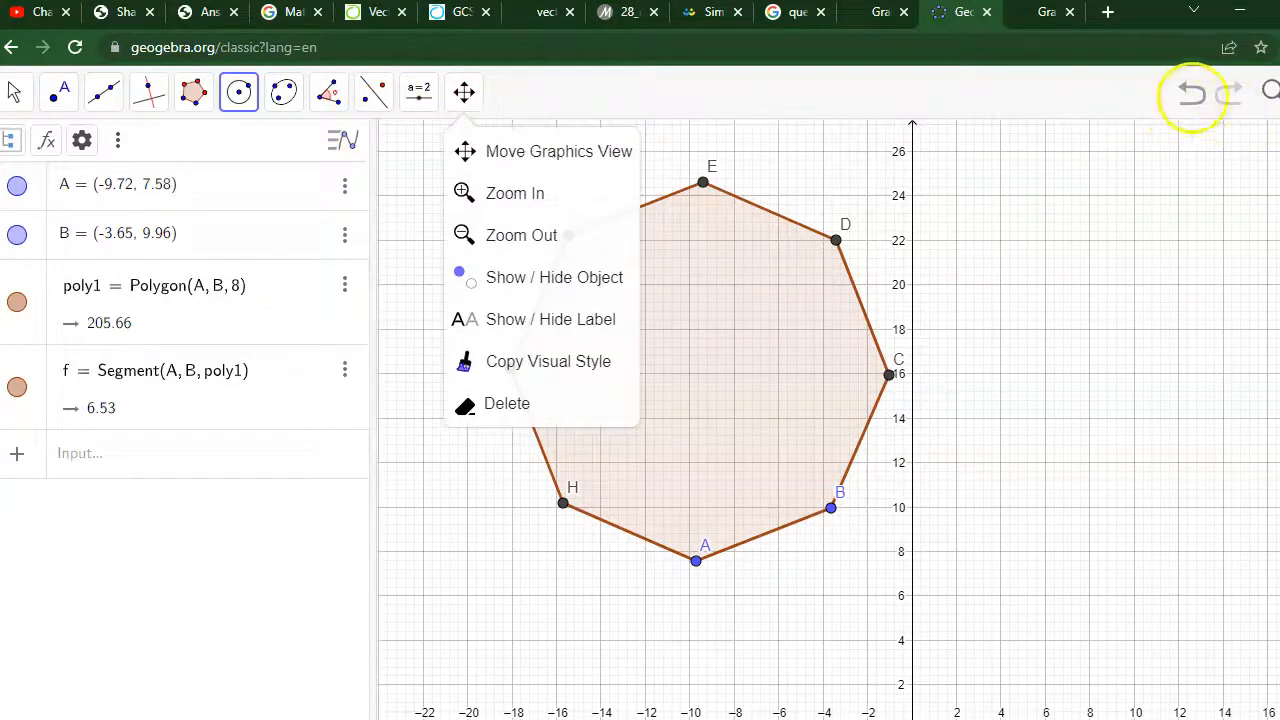
Undo the regular polygon, delete its two defining points A and B, and return to the Move tool.
left_click(1191, 94)
left_click(1191, 94)
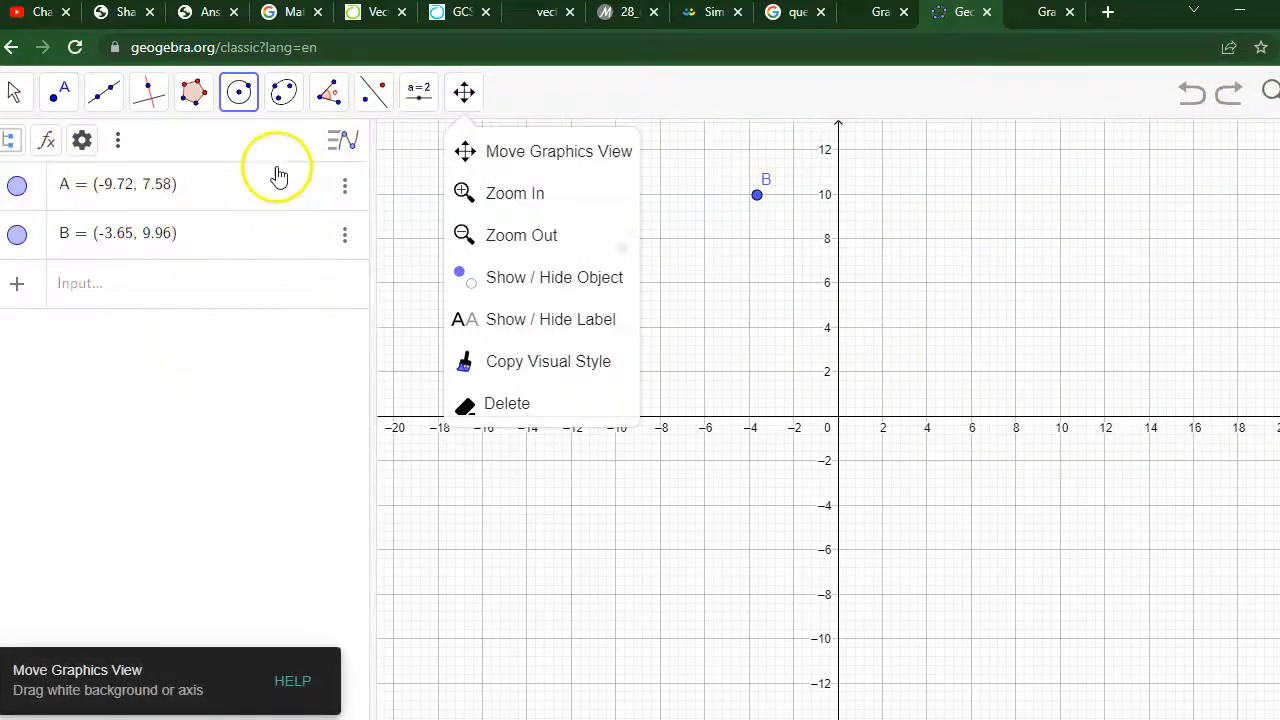
left_click(345, 185)
left_click(380, 217)
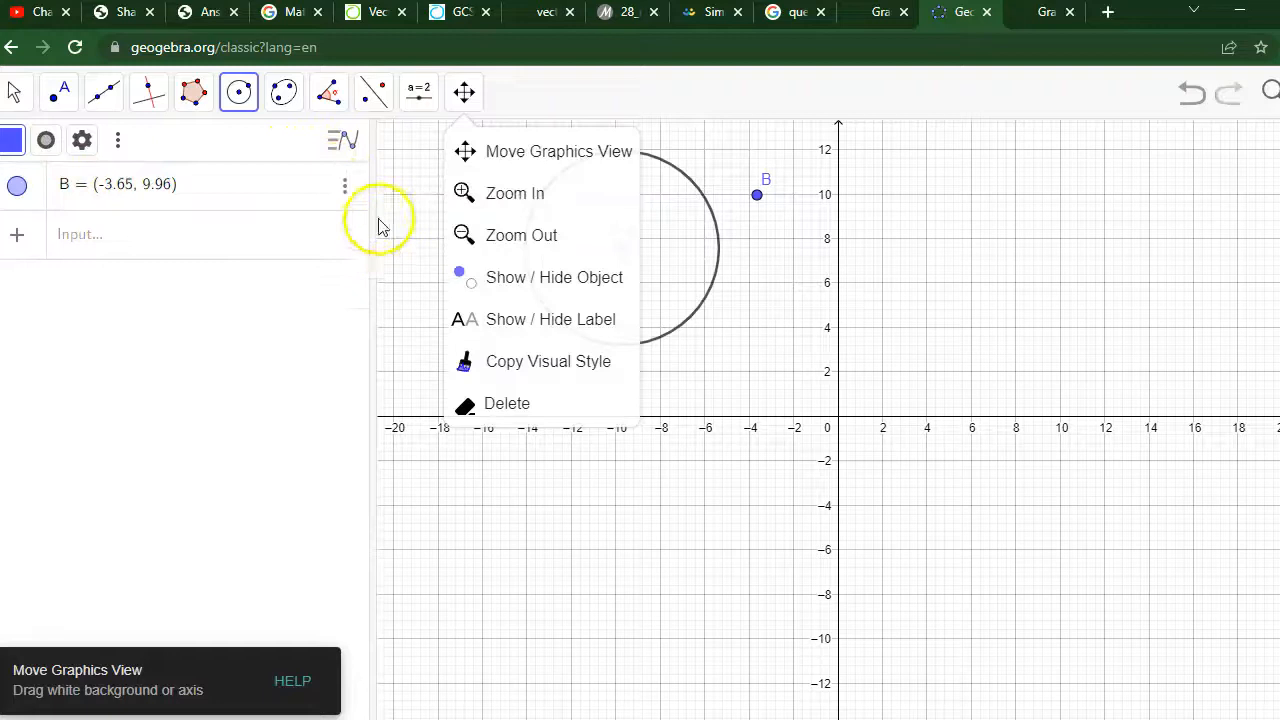
left_click(345, 185)
left_click(363, 220)
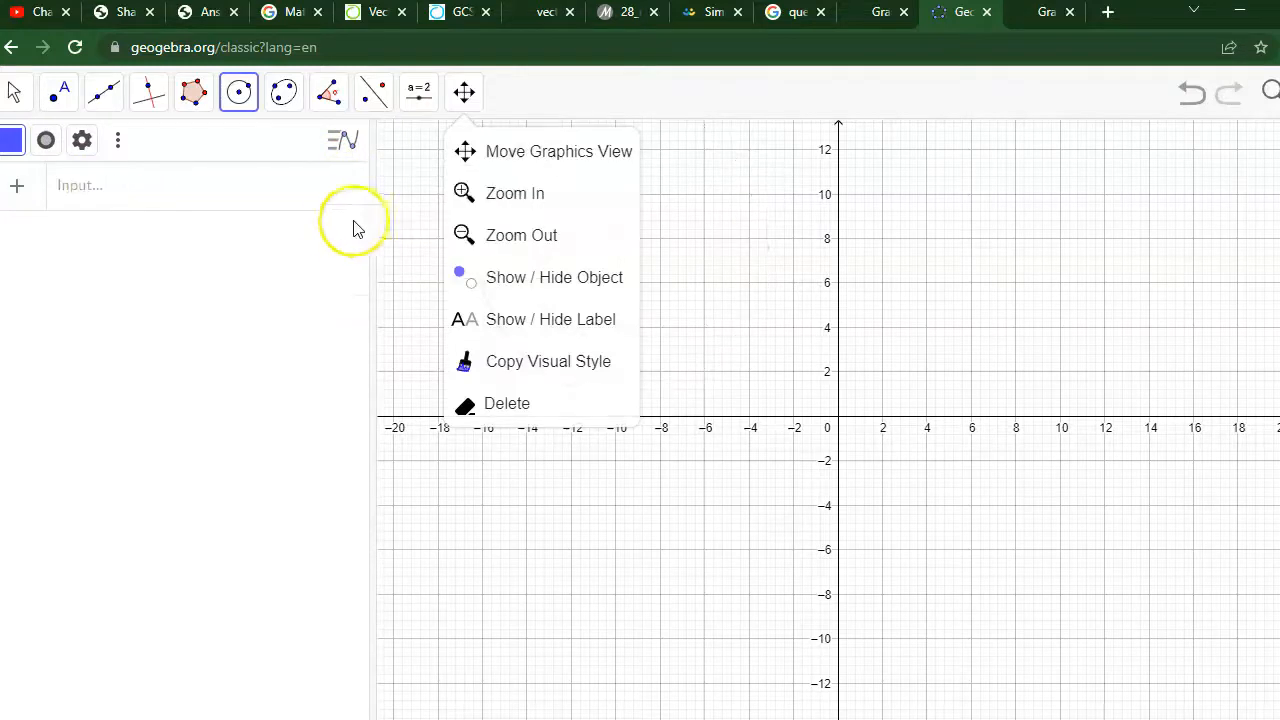
left_click(297, 312)
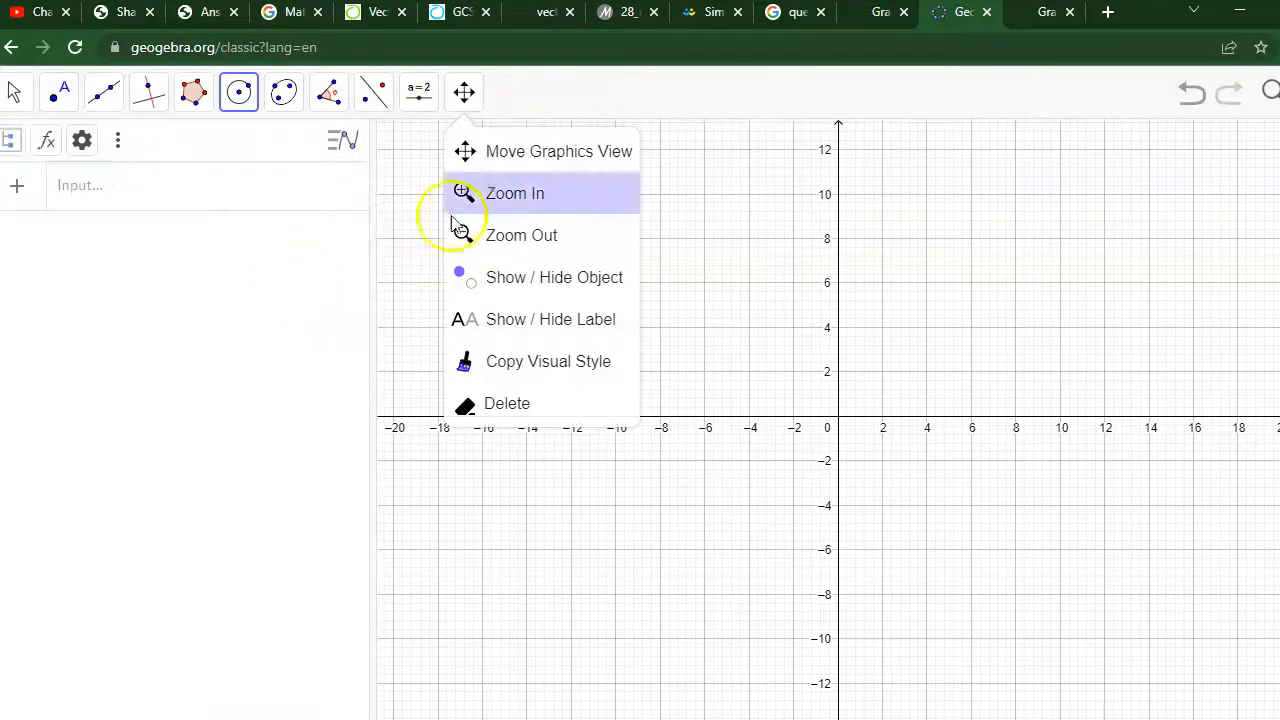
left_click(20, 97)
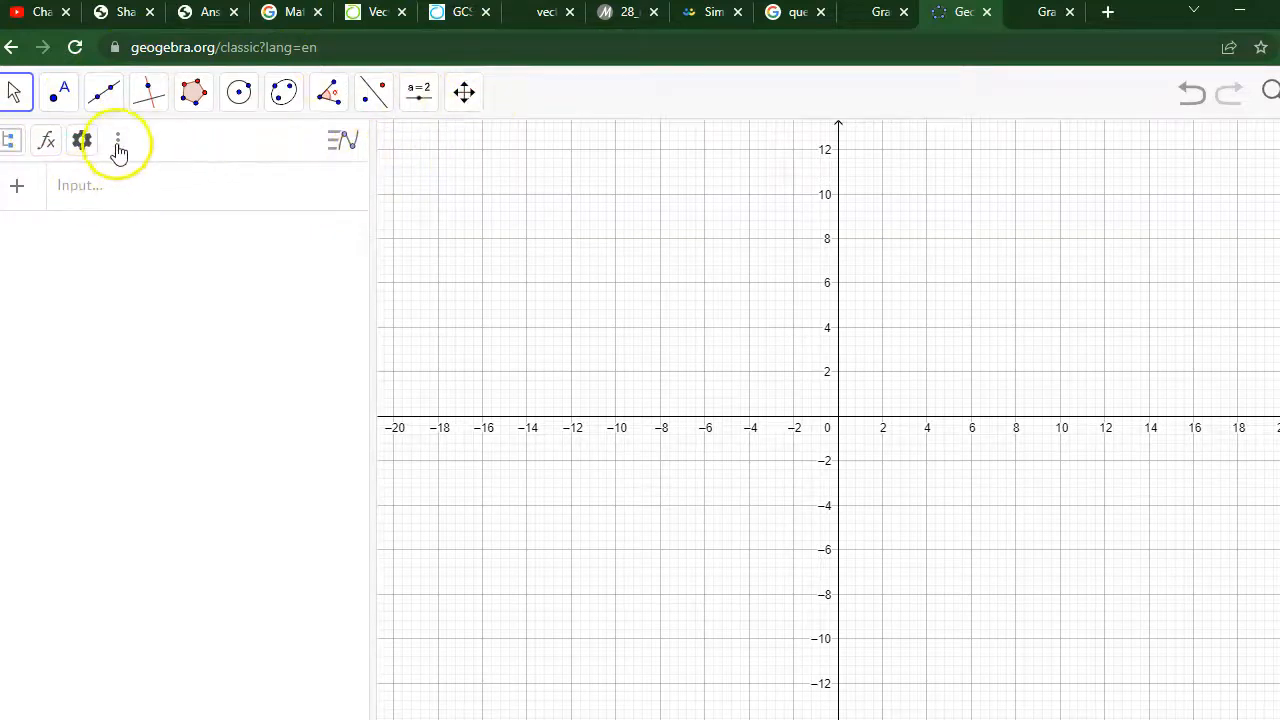
Plot the vertical line x = 4 as the first algebra expression.
left_click(80, 190)
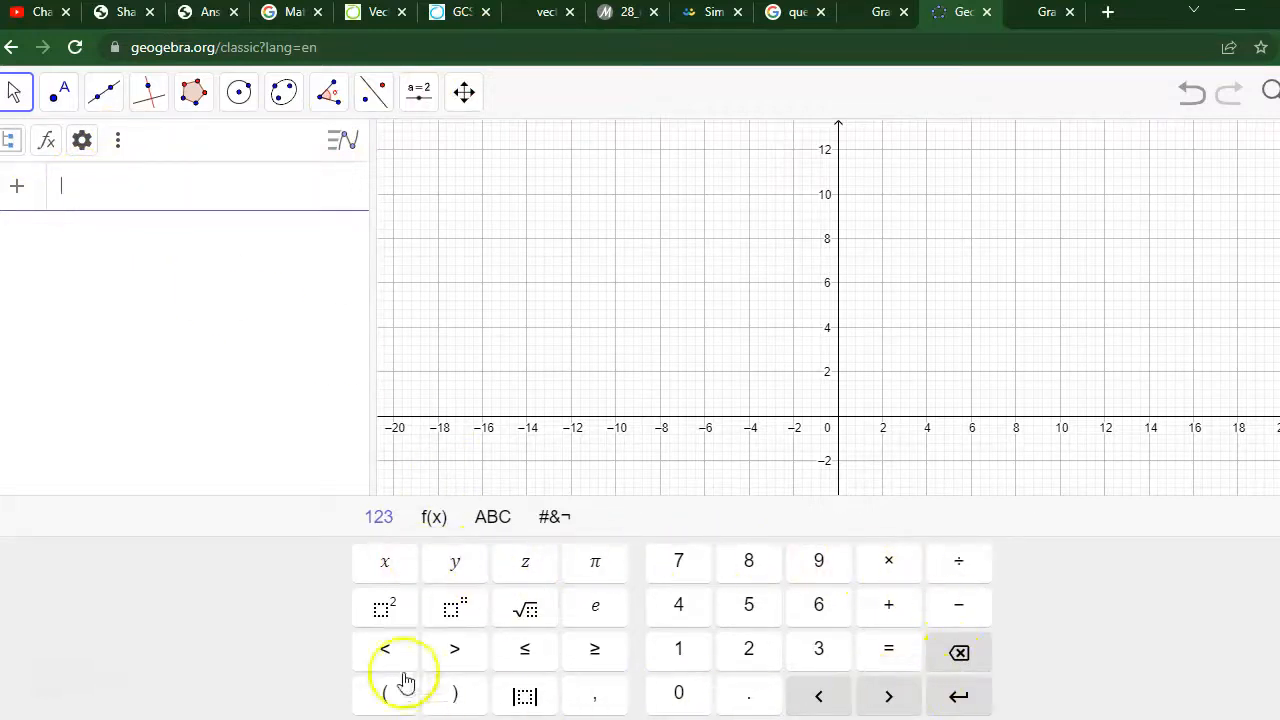
left_click(386, 570)
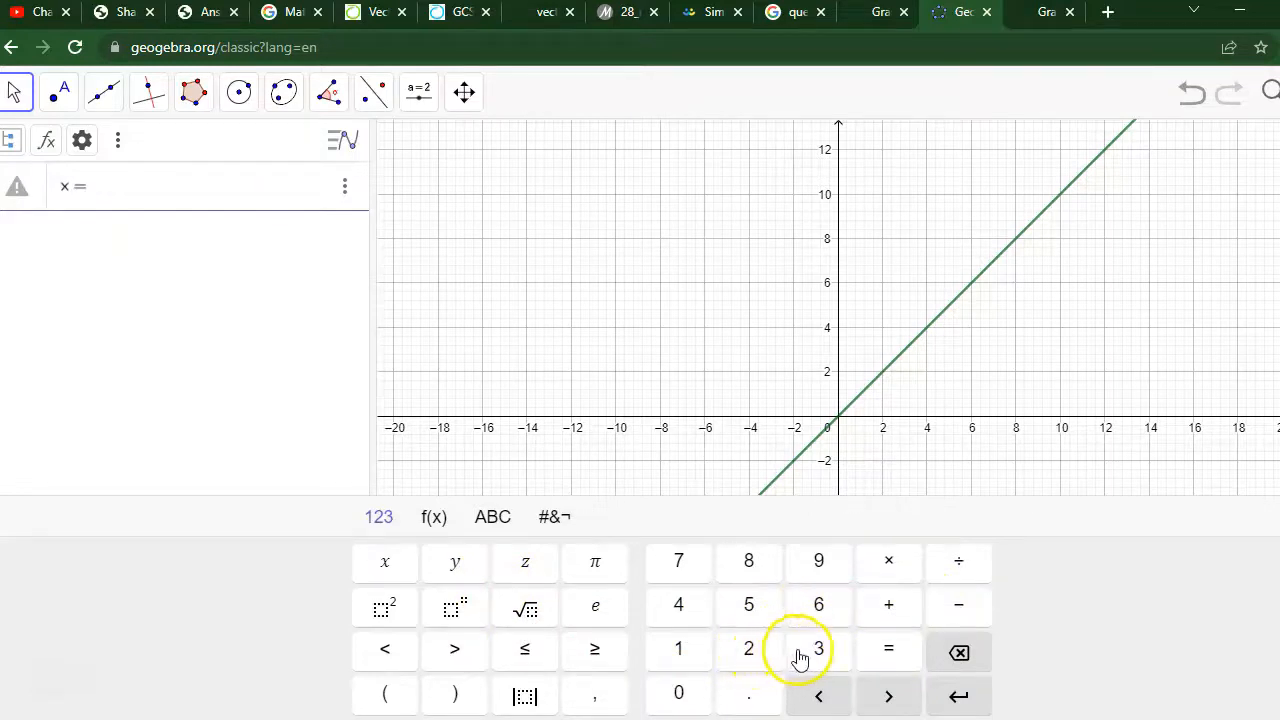
left_click(676, 605)
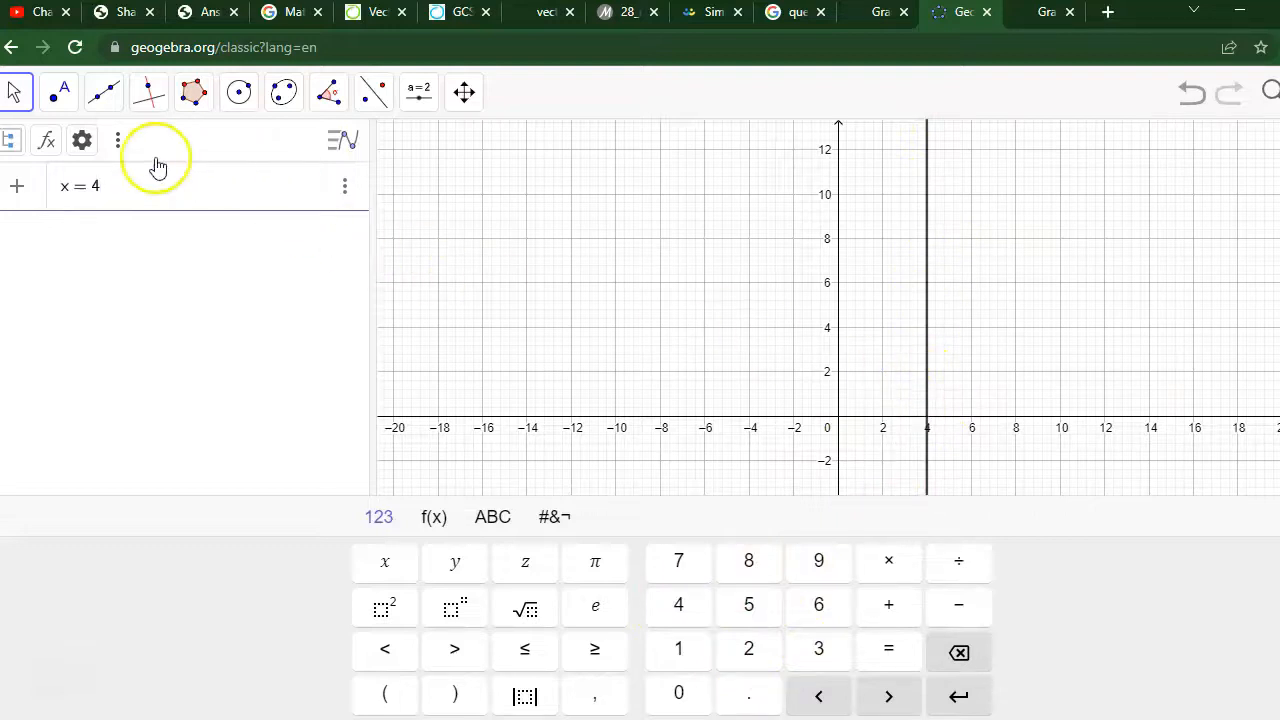
left_click(17, 193)
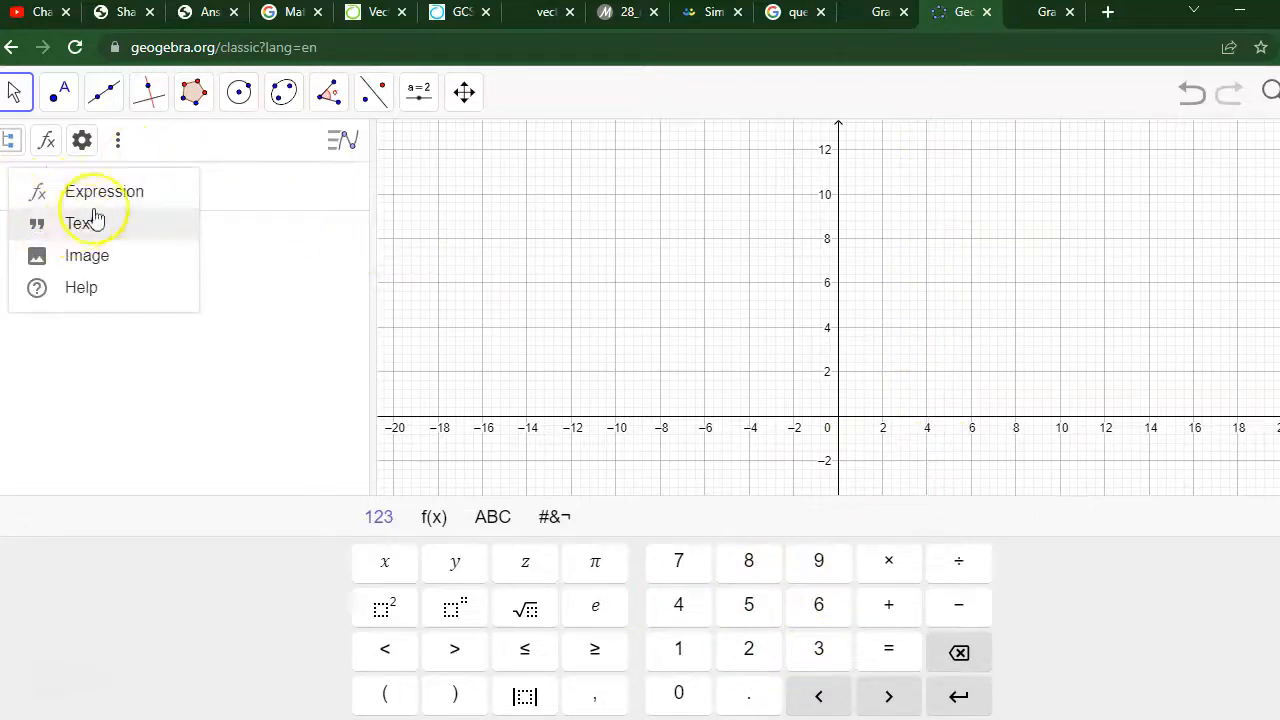
left_click(254, 184)
Plot the horizontal line y = -2 in the next algebra row and dismiss the handwriting input overlay.
left_click(32, 231)
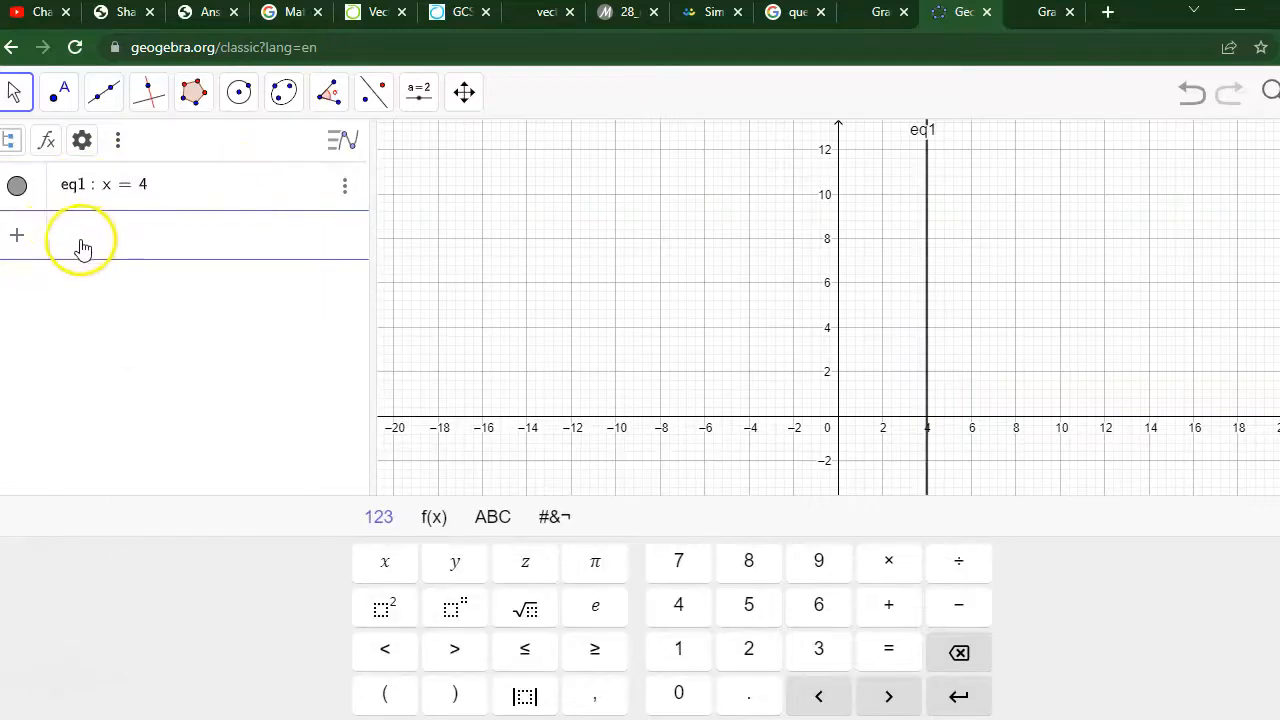
left_click(458, 570)
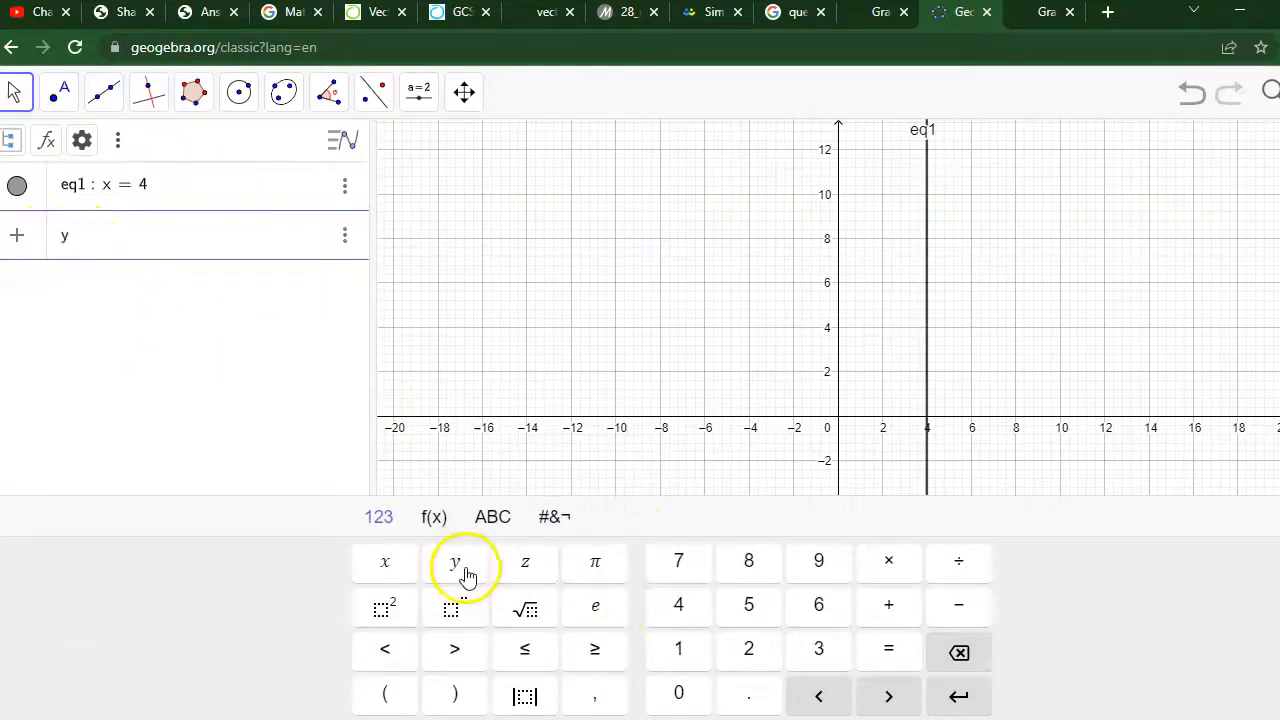
left_click(889, 652)
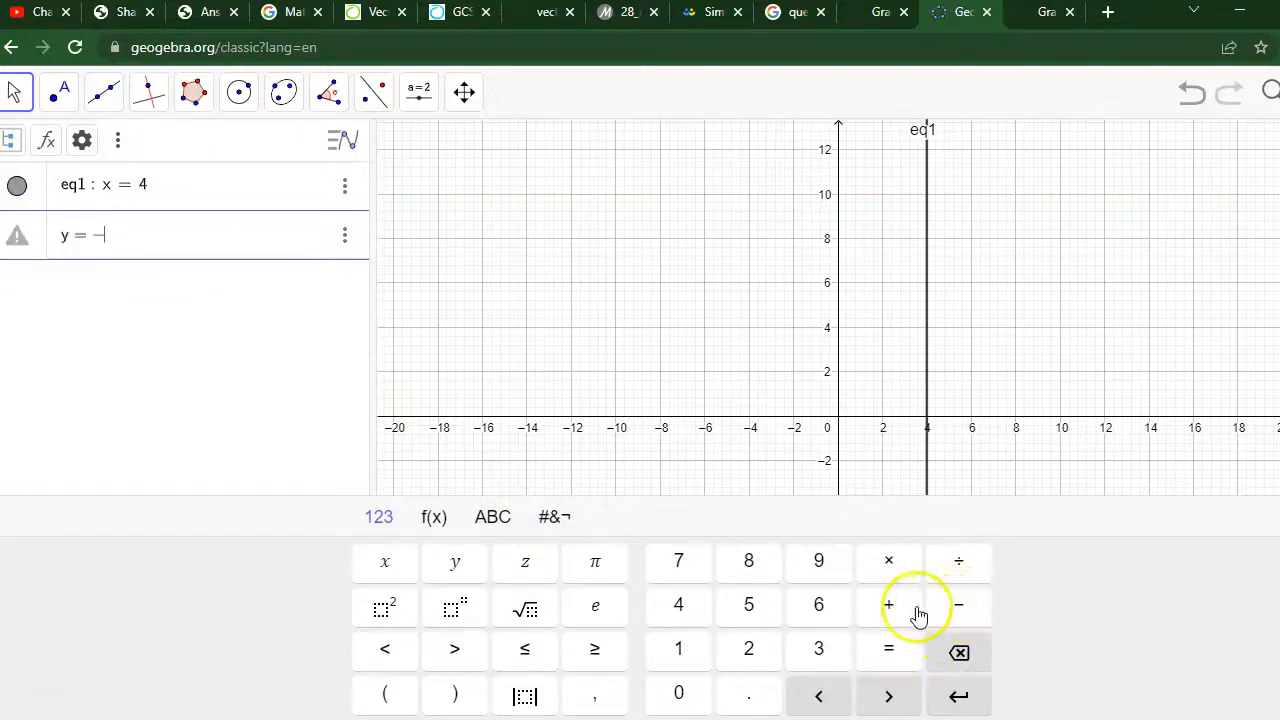
left_click(748, 652)
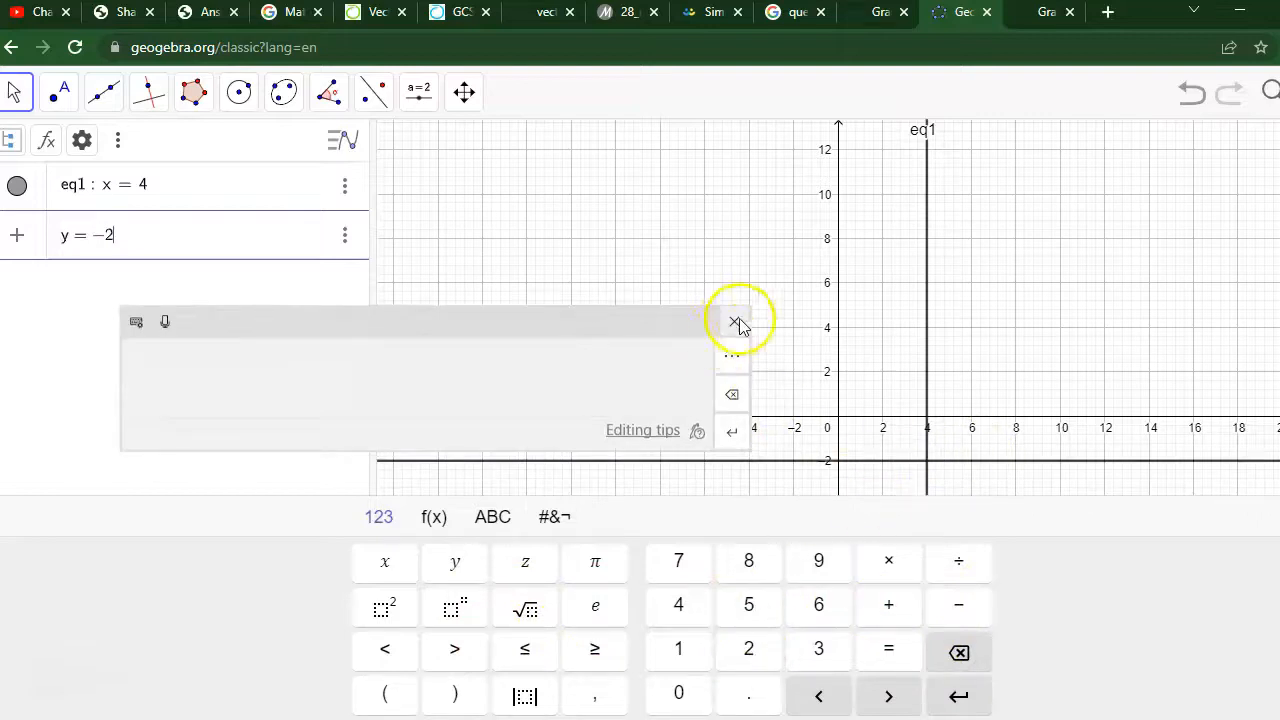
left_click(736, 322)
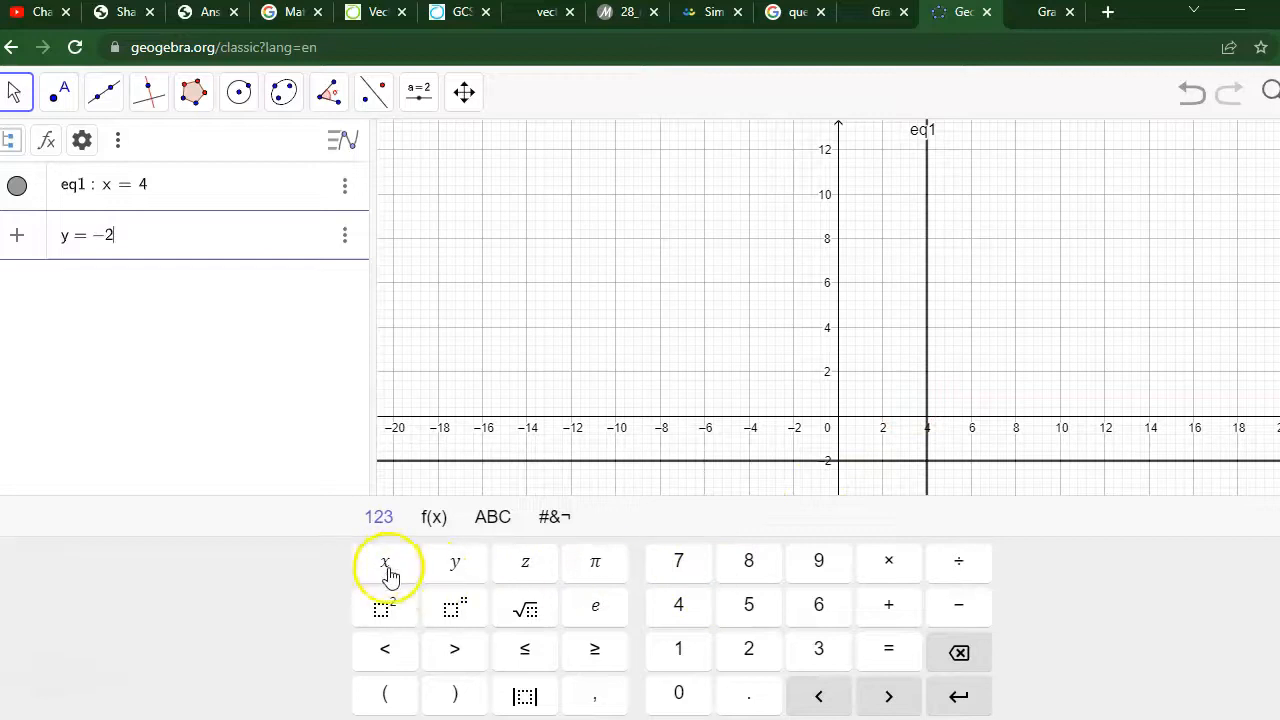
left_click(12, 240)
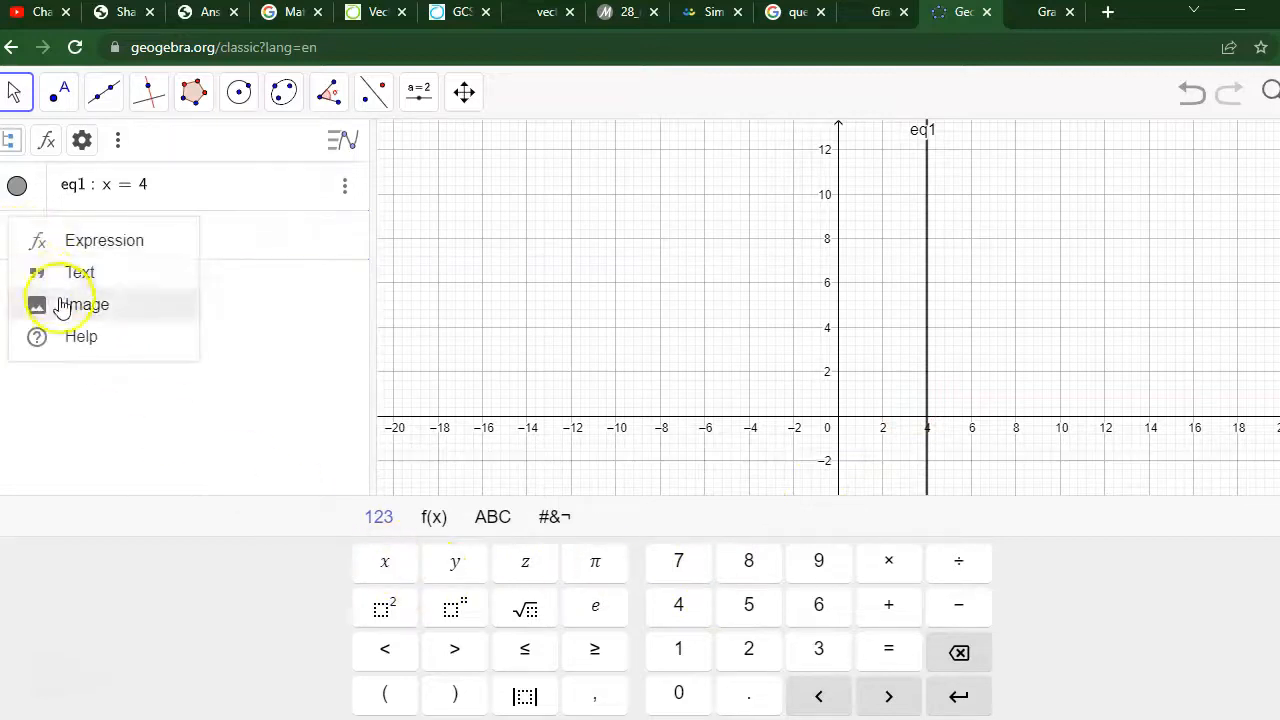
Plot the sloping line x + y = 4 as the third algebra expression.
left_click(145, 250)
left_click(395, 572)
left_click(888, 604)
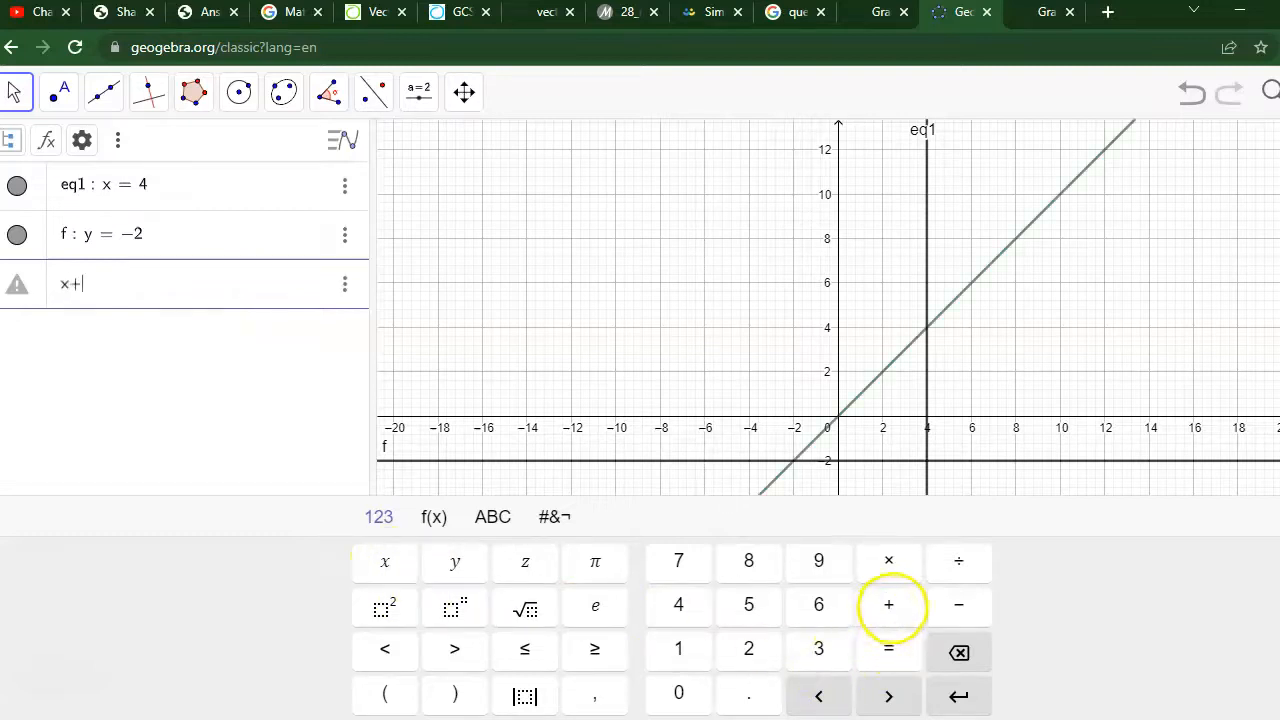
left_click(456, 580)
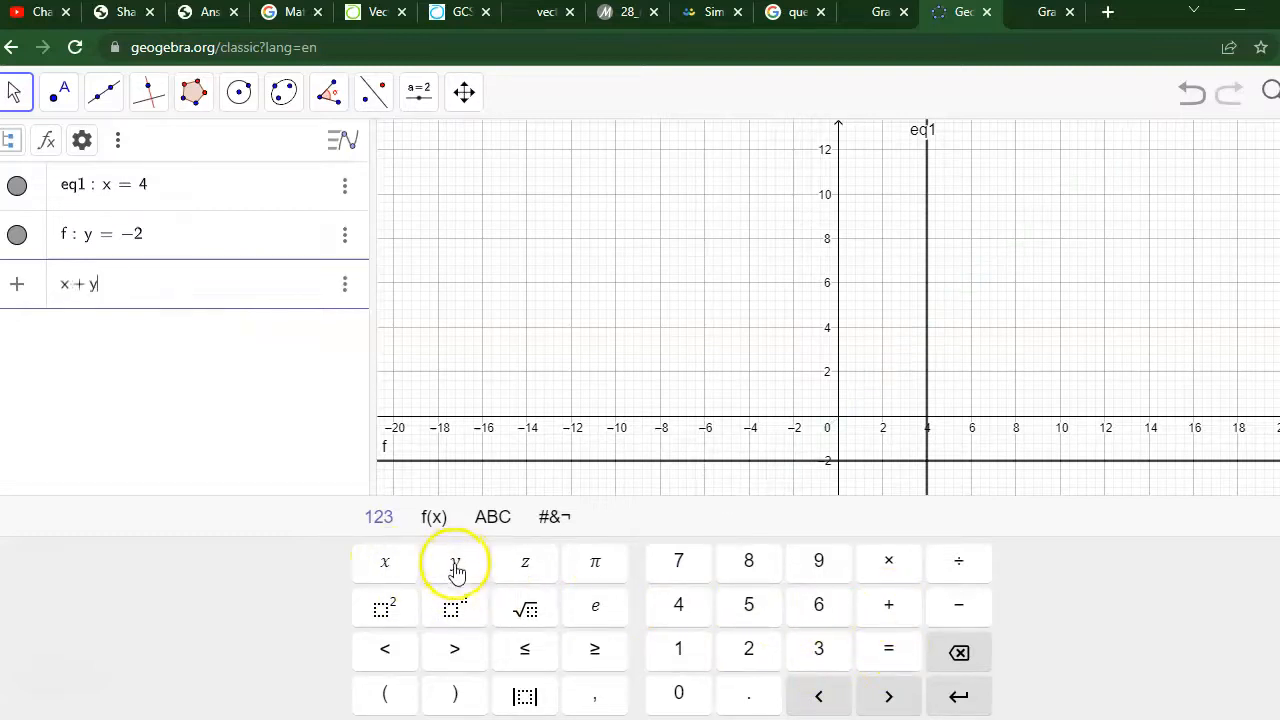
left_click(678, 604)
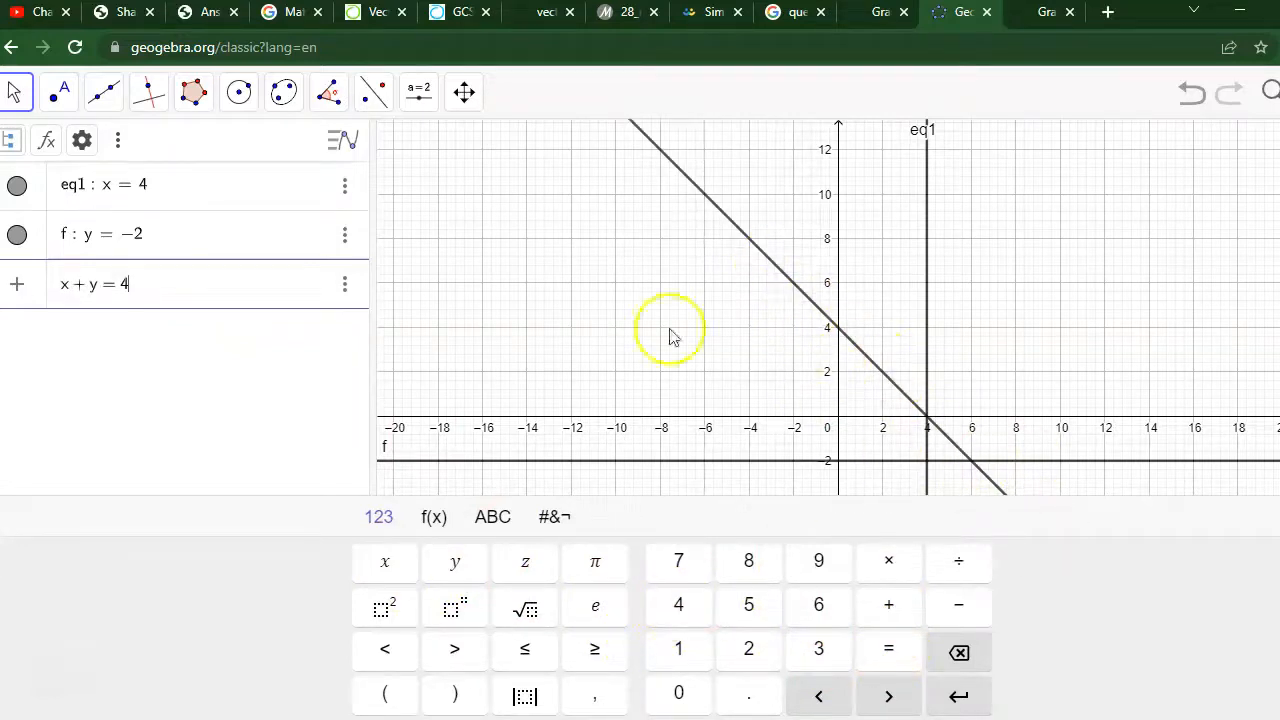
Hide the horizontal line y = -2 in the graph and show it again.
left_click(16, 236)
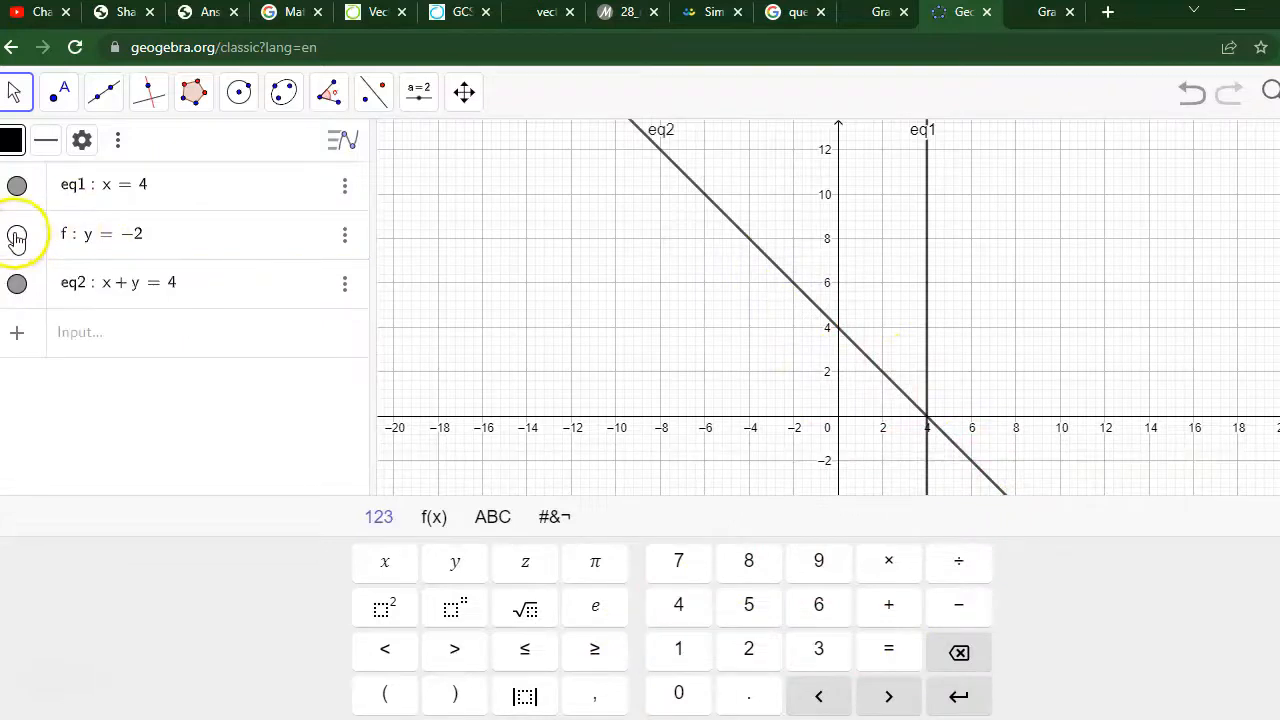
left_click(17, 236)
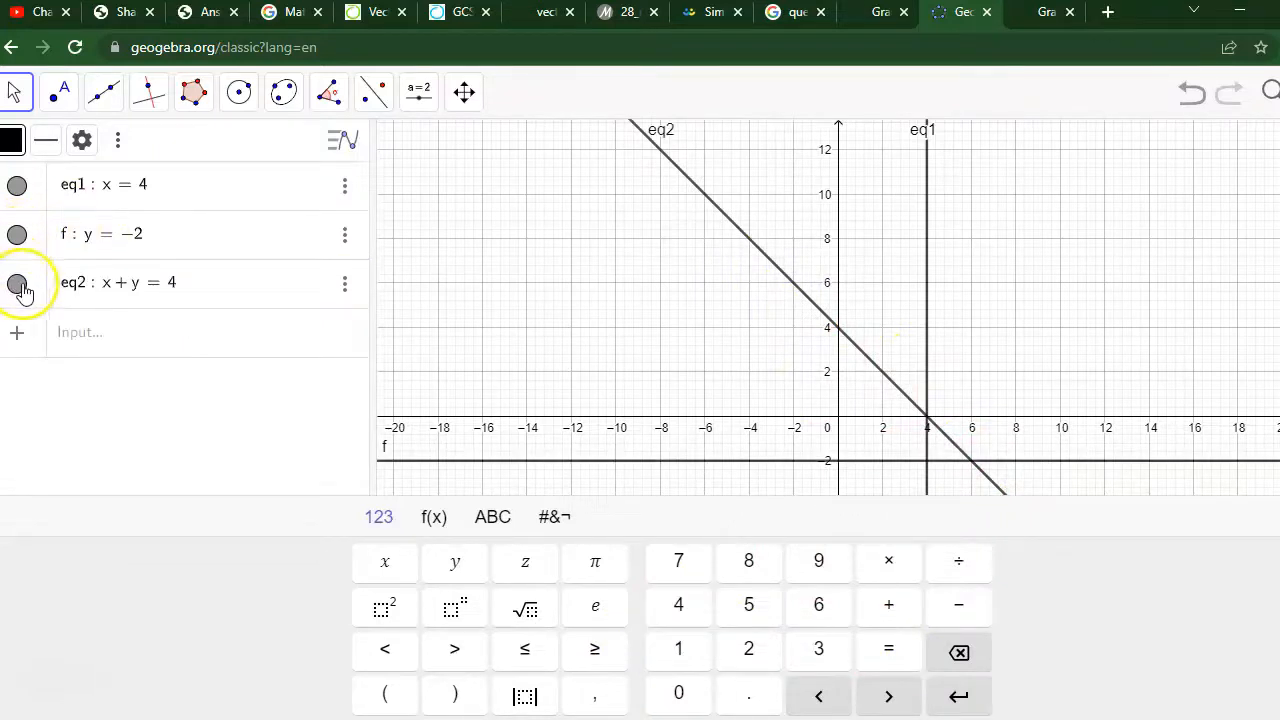
left_click(117, 145)
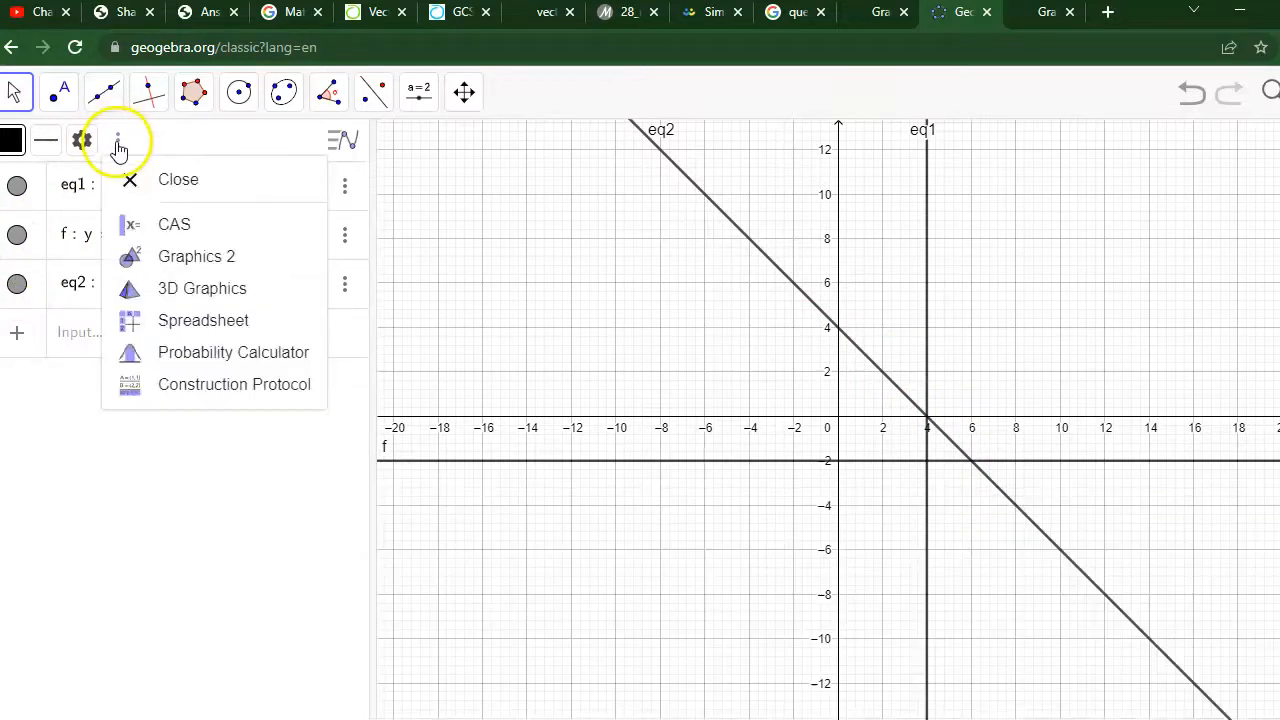
left_click(43, 400)
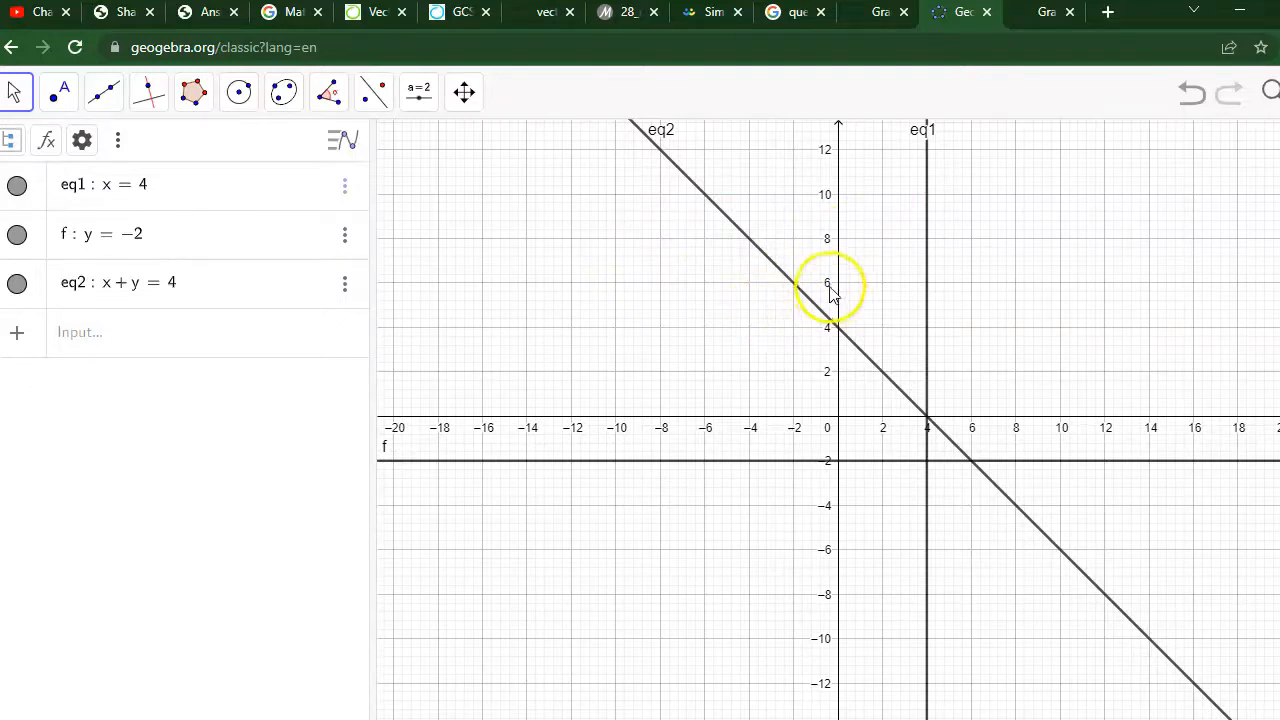
Delete the three lines y = -2, x + y = 4 and x = 4 from the algebra list.
left_click(345, 239)
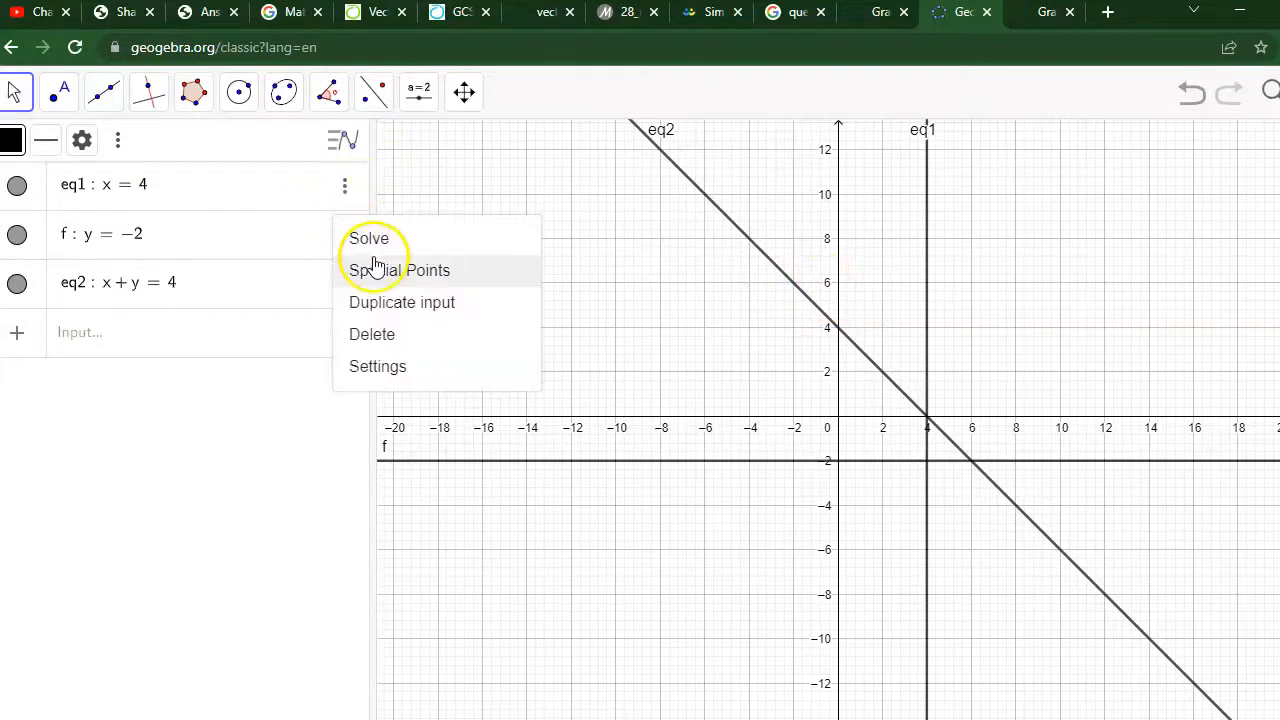
left_click(358, 344)
left_click(345, 236)
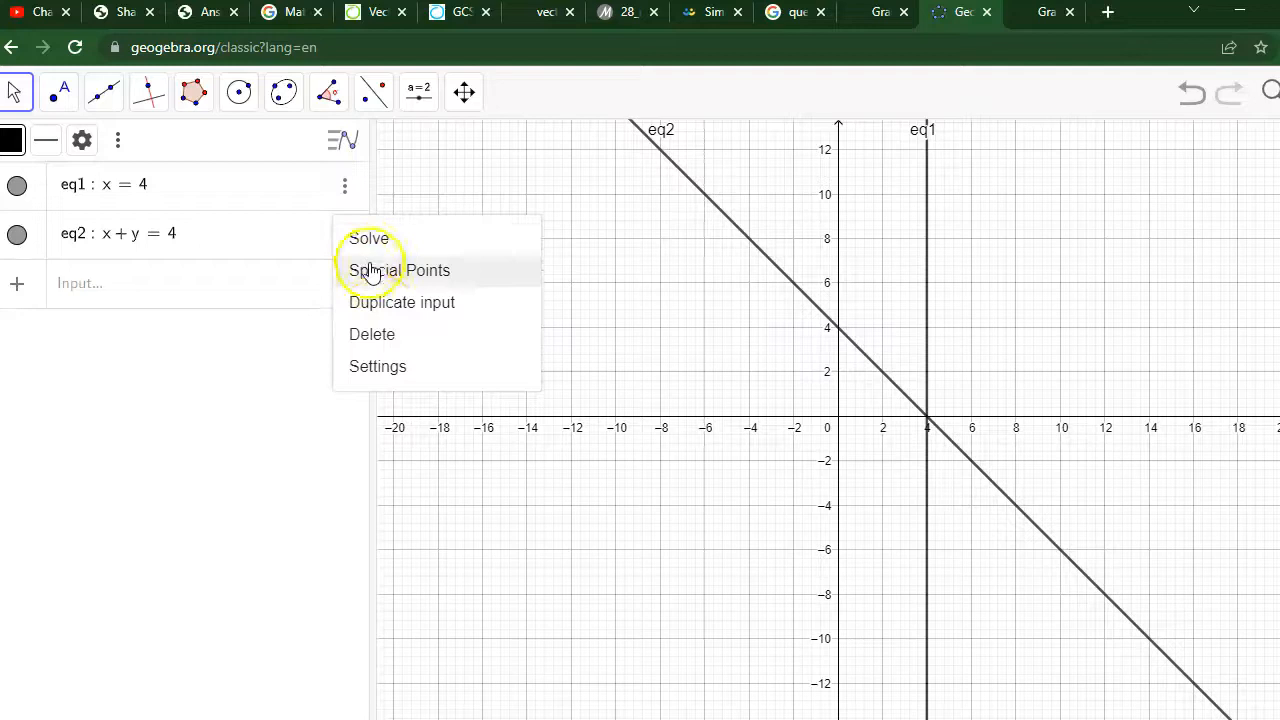
left_click(395, 334)
left_click(345, 185)
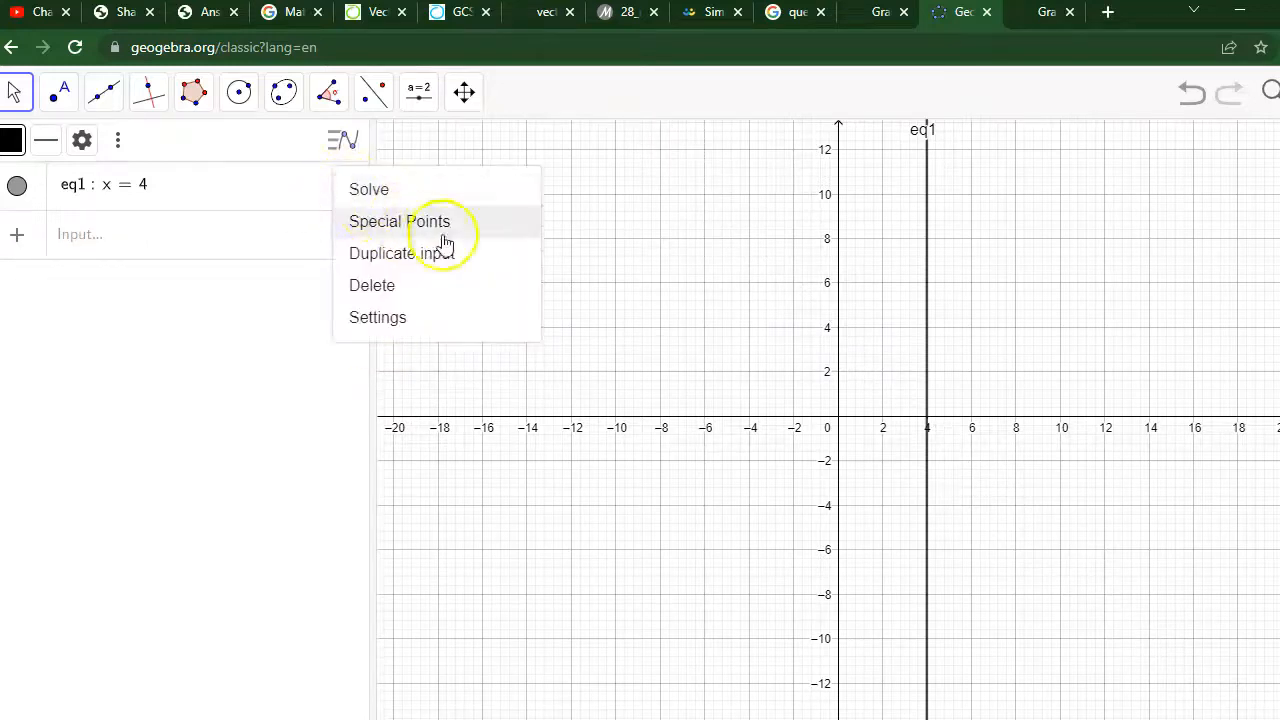
left_click(372, 287)
Plot the vertical line x = 4 in the empty algebra row, replacing a first entry of x = 3.
left_click(106, 189)
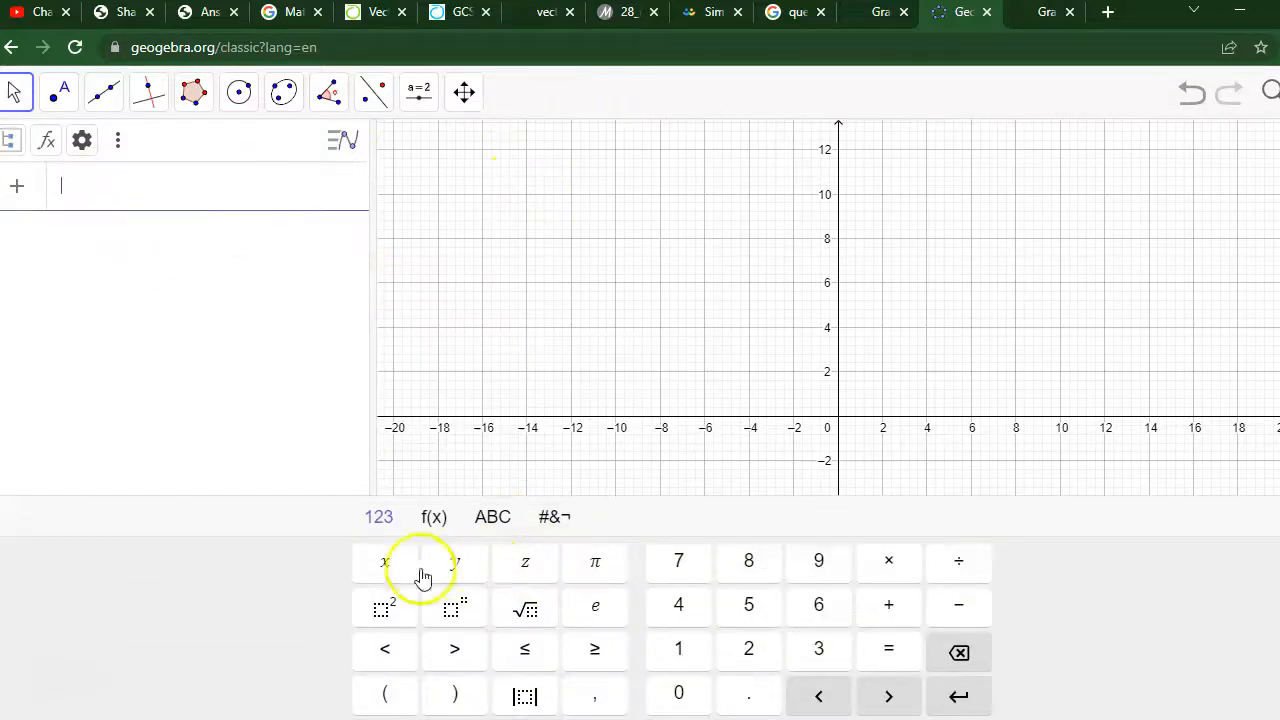
left_click(384, 564)
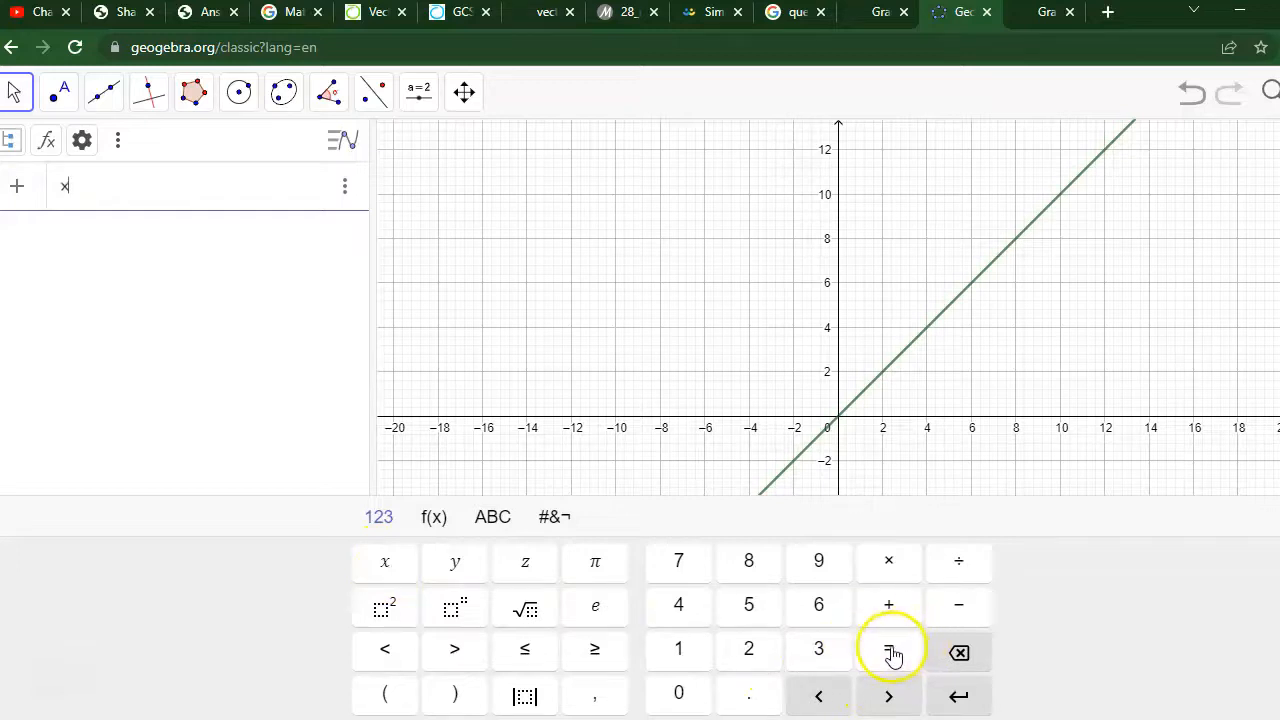
left_click(820, 649)
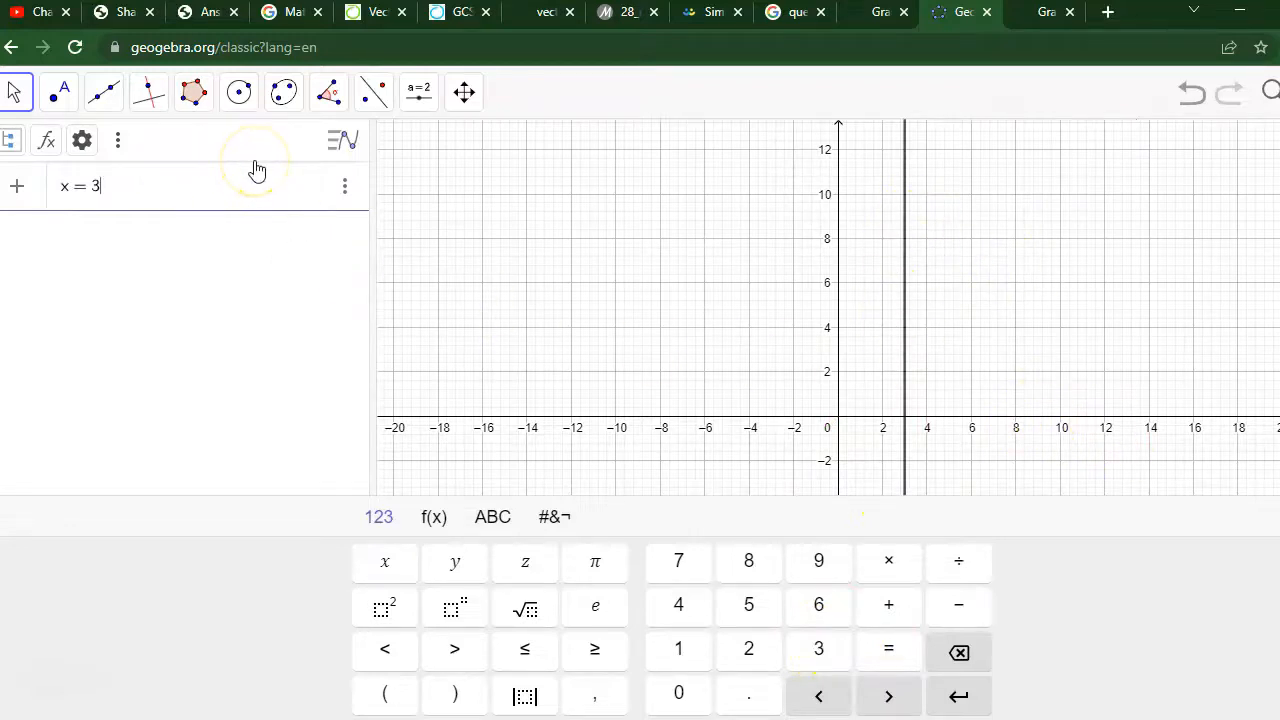
left_click(679, 604)
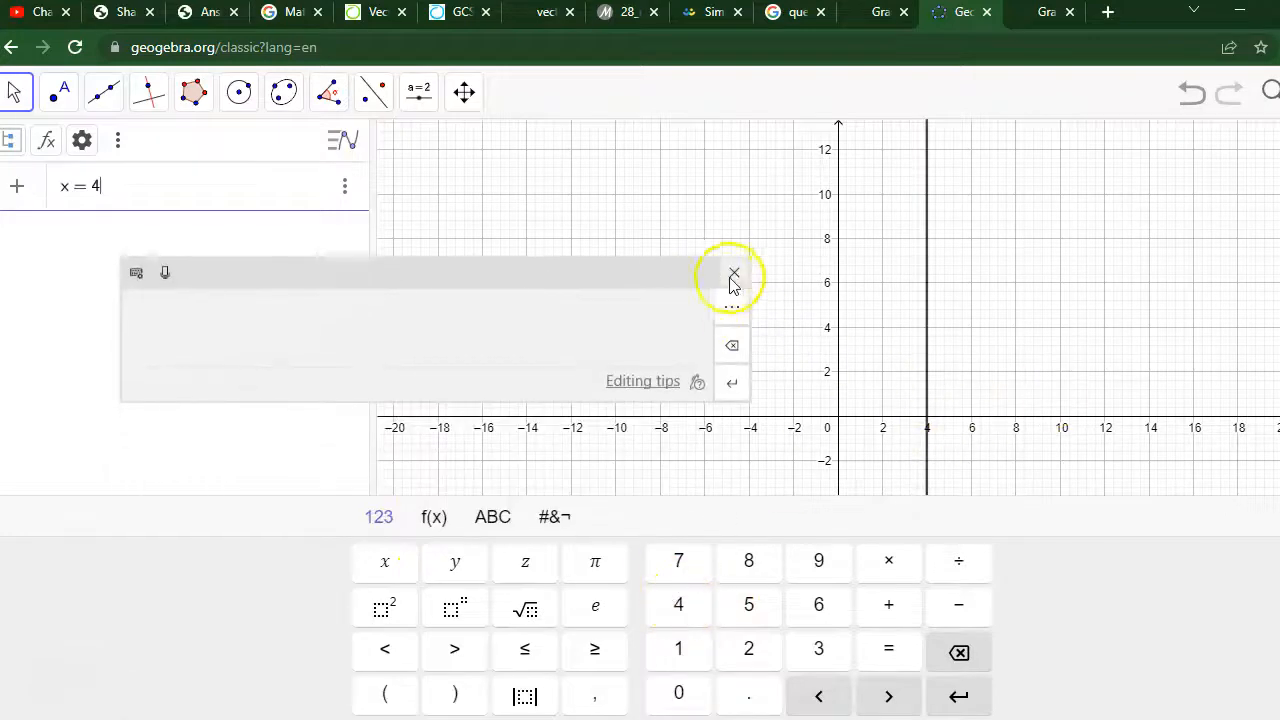
left_click(734, 291)
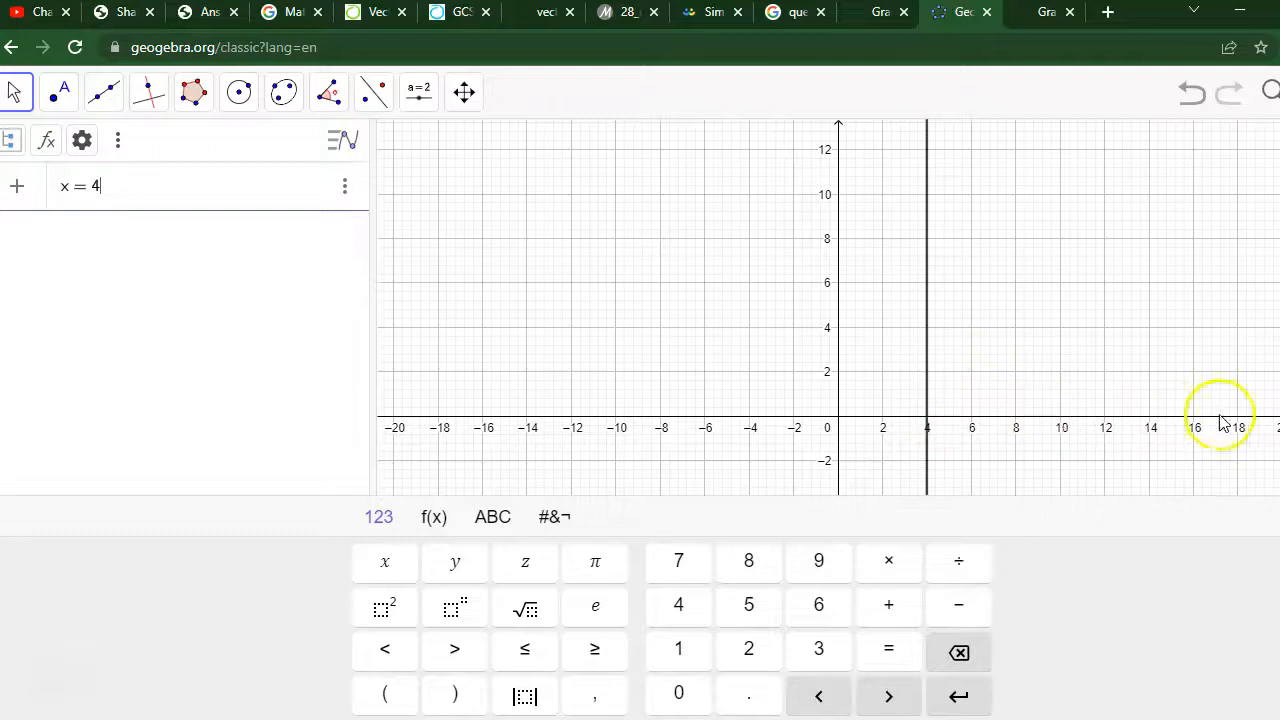
Change the equation x = 4 into the inequality x ≥ 4 and finish editing it.
left_click(94, 182)
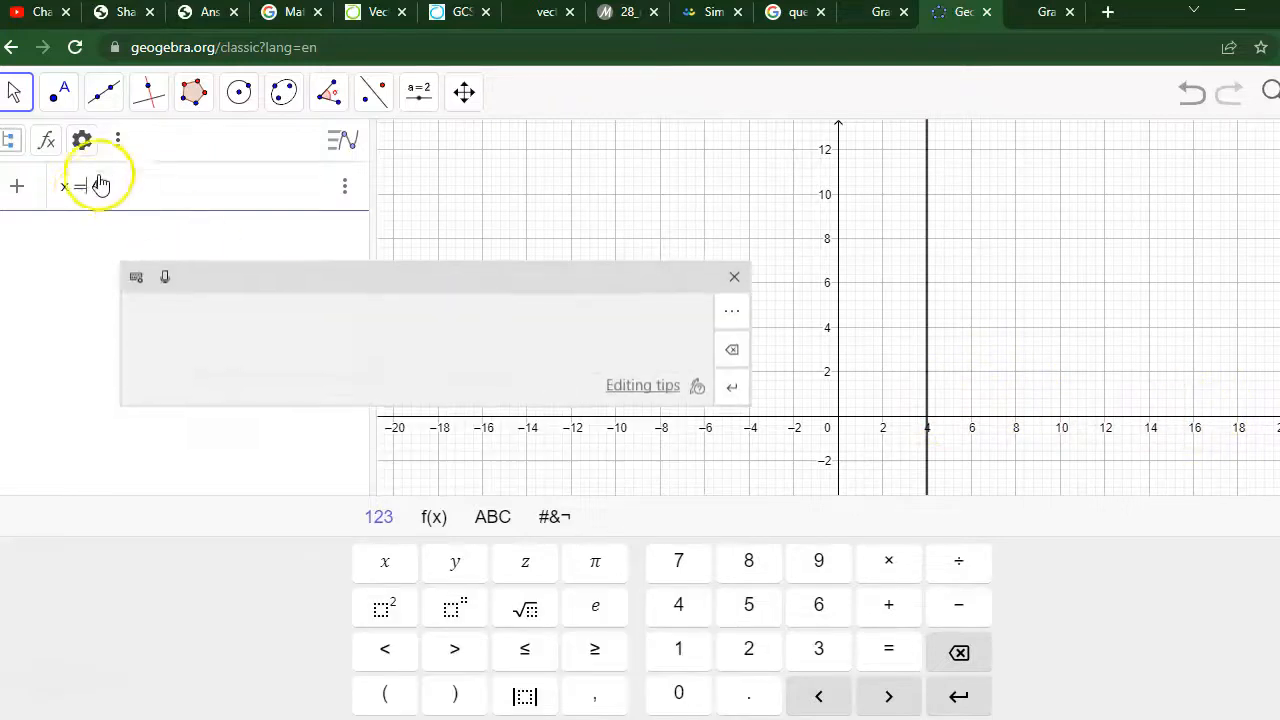
key("BackSpace")
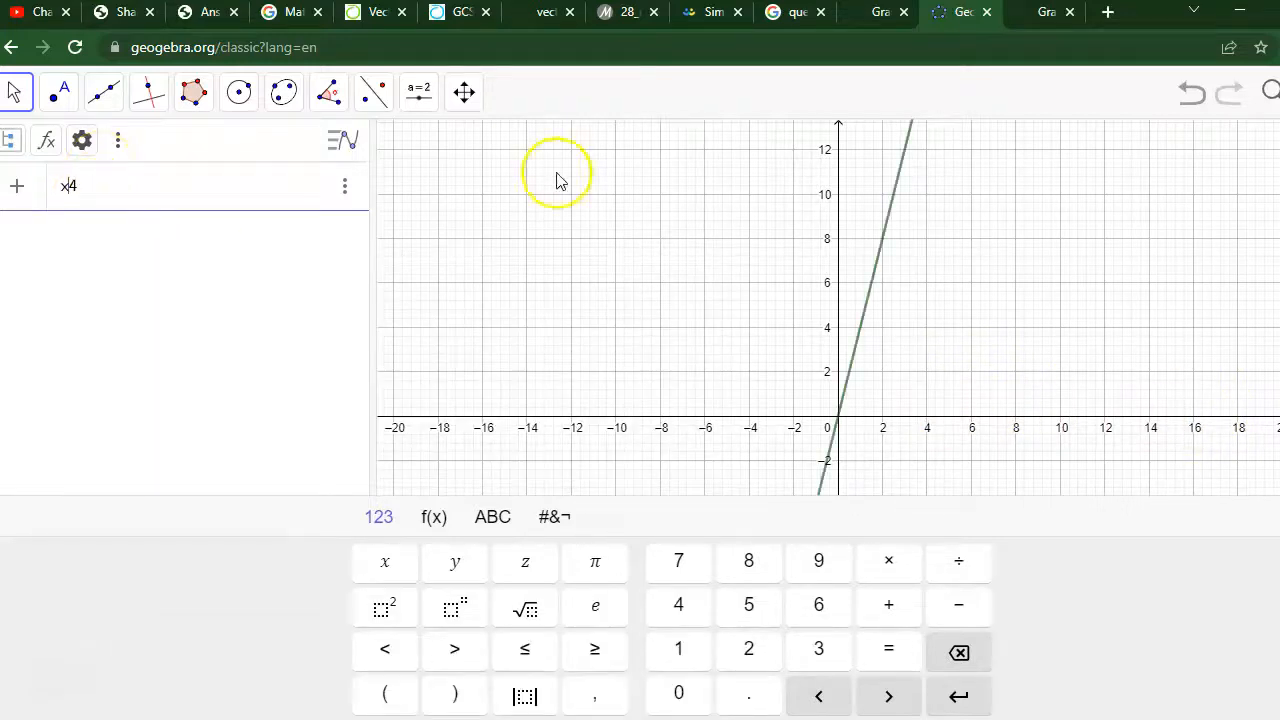
left_click(592, 648)
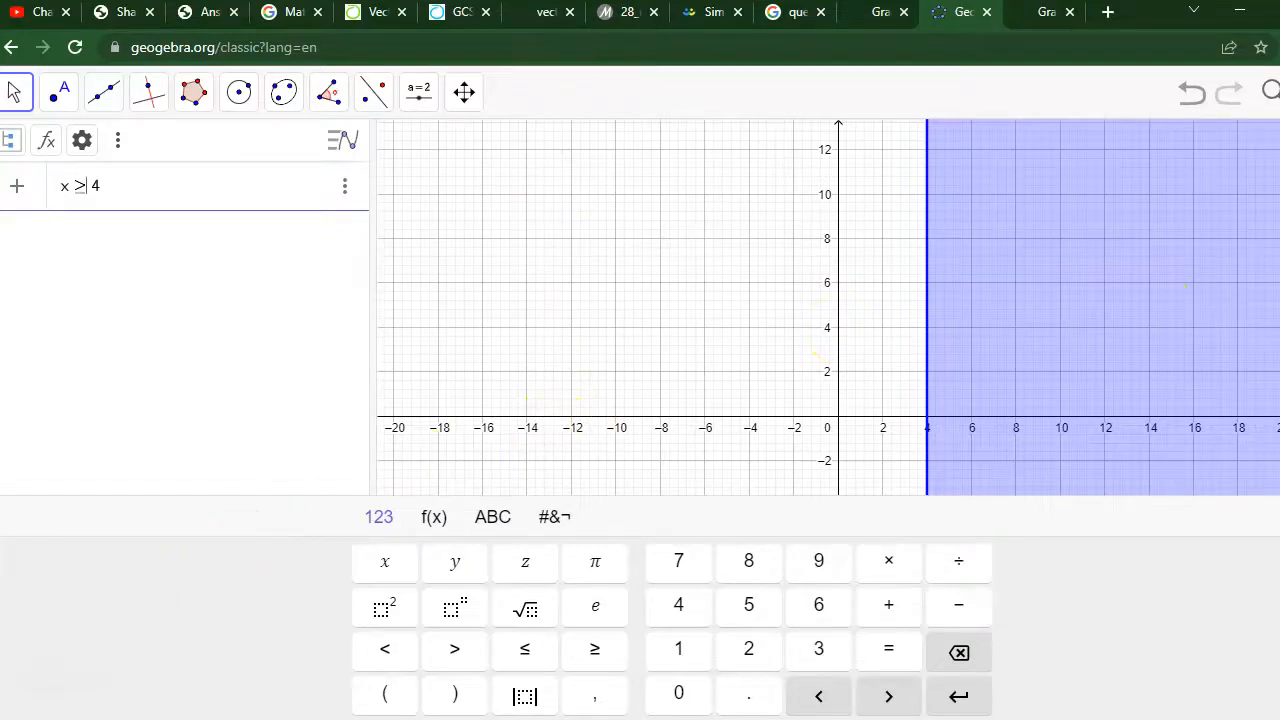
left_click(975, 266)
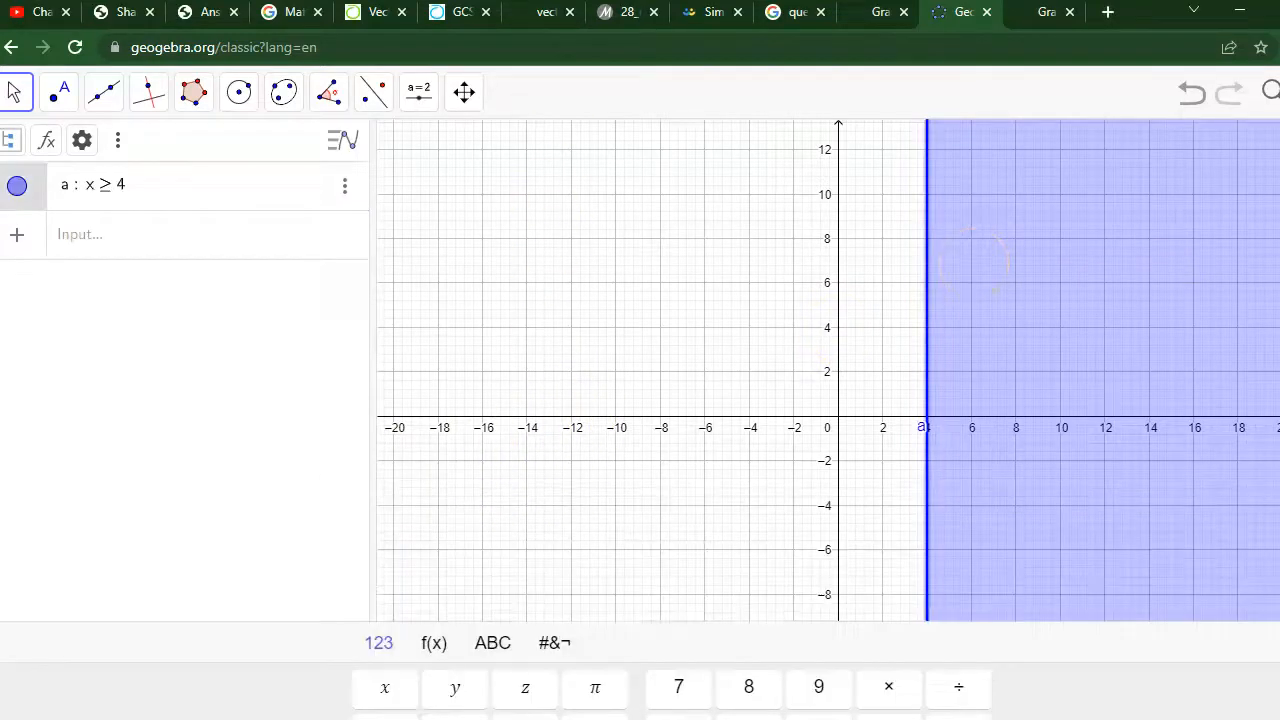
left_click(1030, 260)
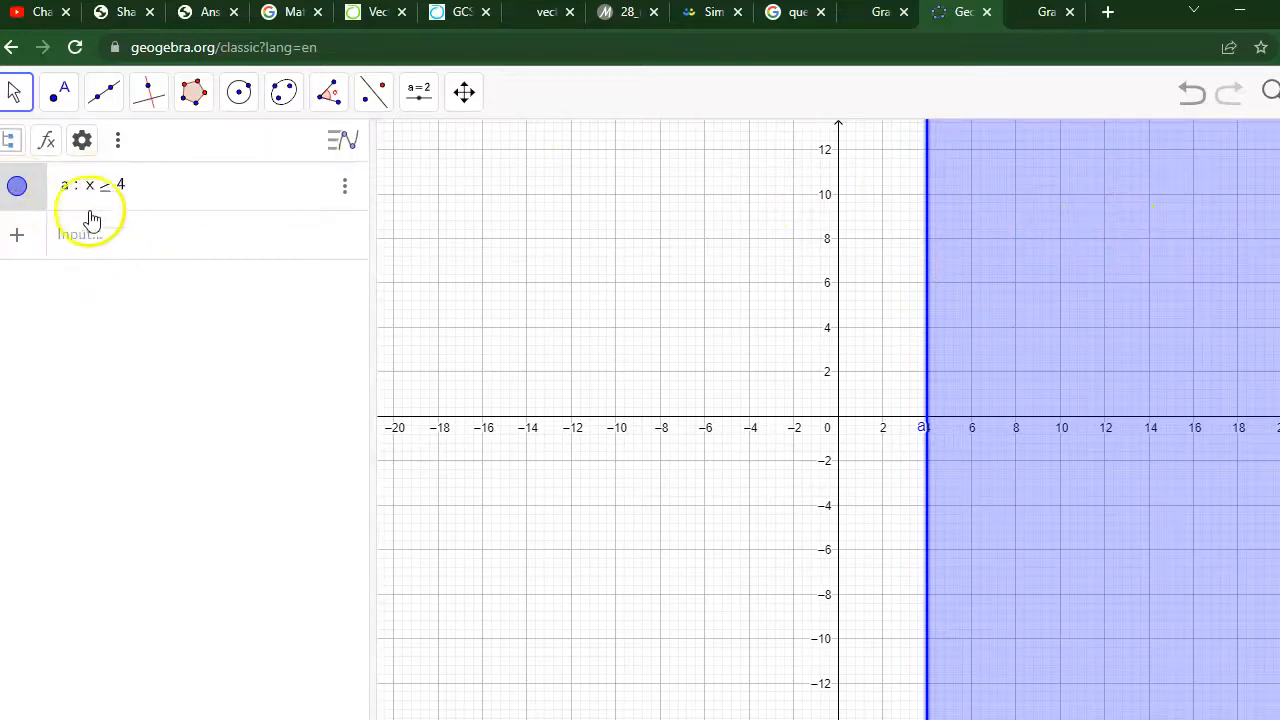
Add the inequality y < 10 in the second algebra row and dismiss the handwriting overlay.
left_click(85, 246)
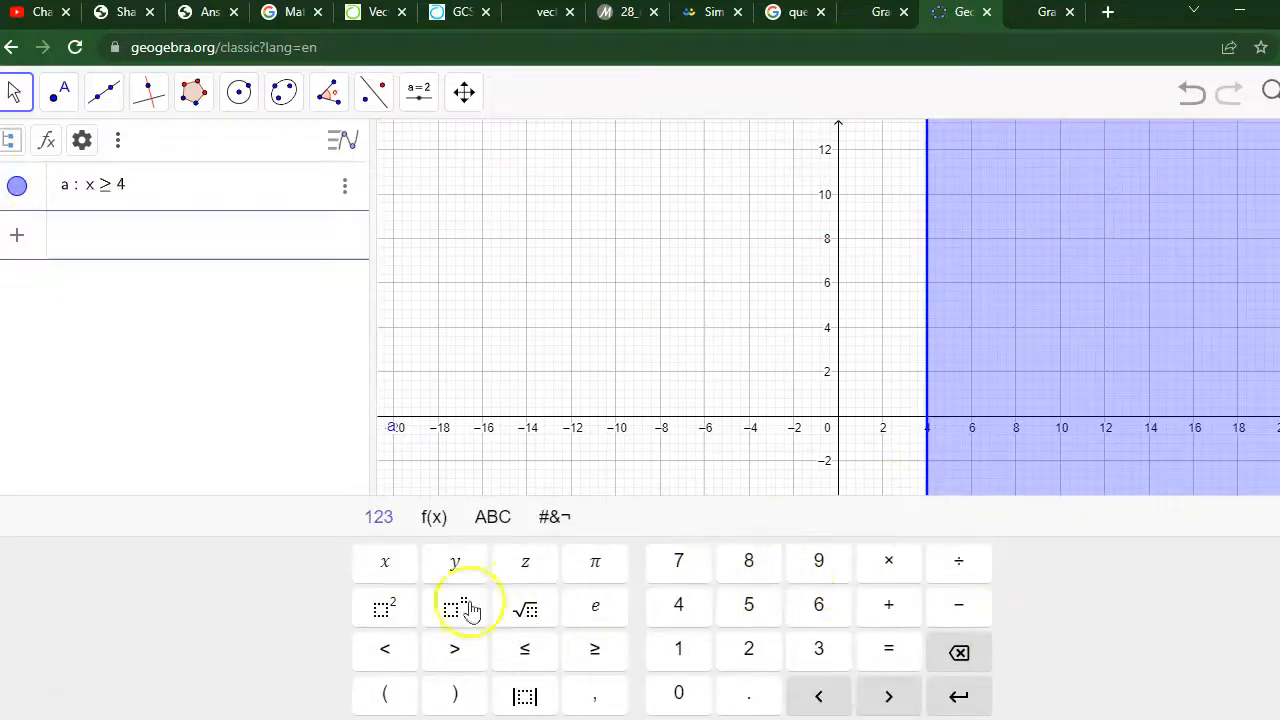
left_click(455, 565)
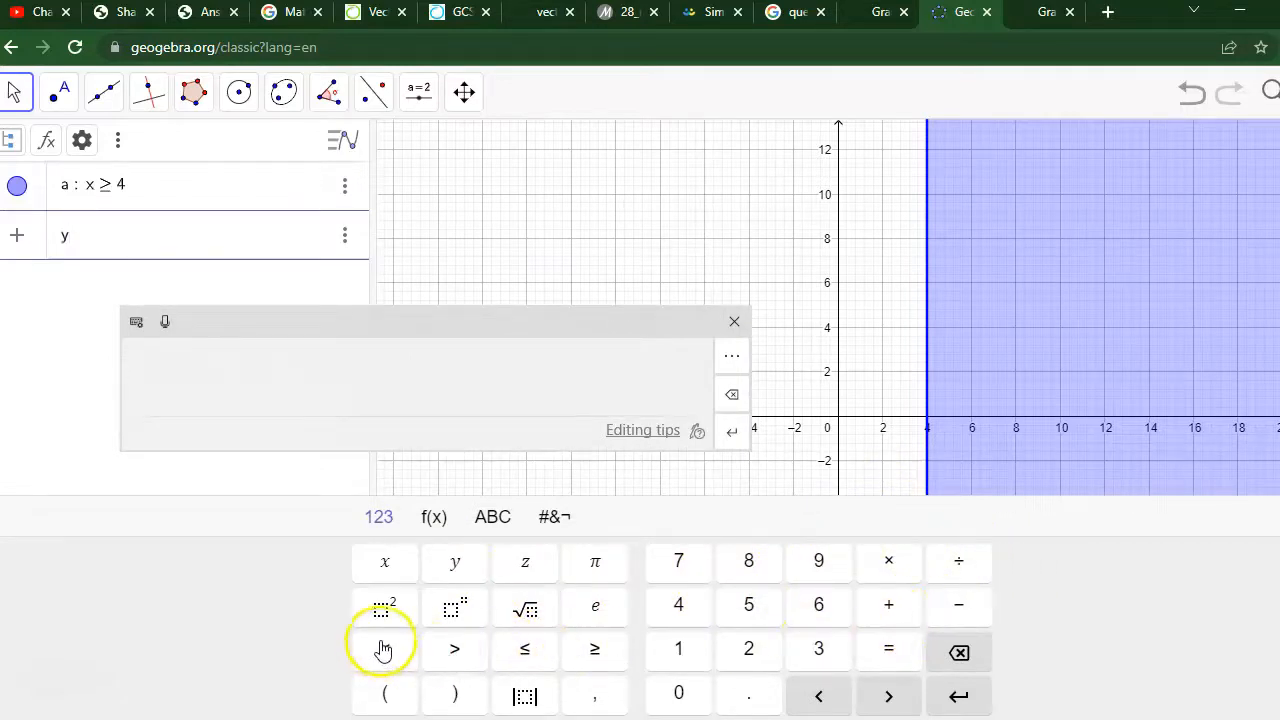
left_click(678, 648)
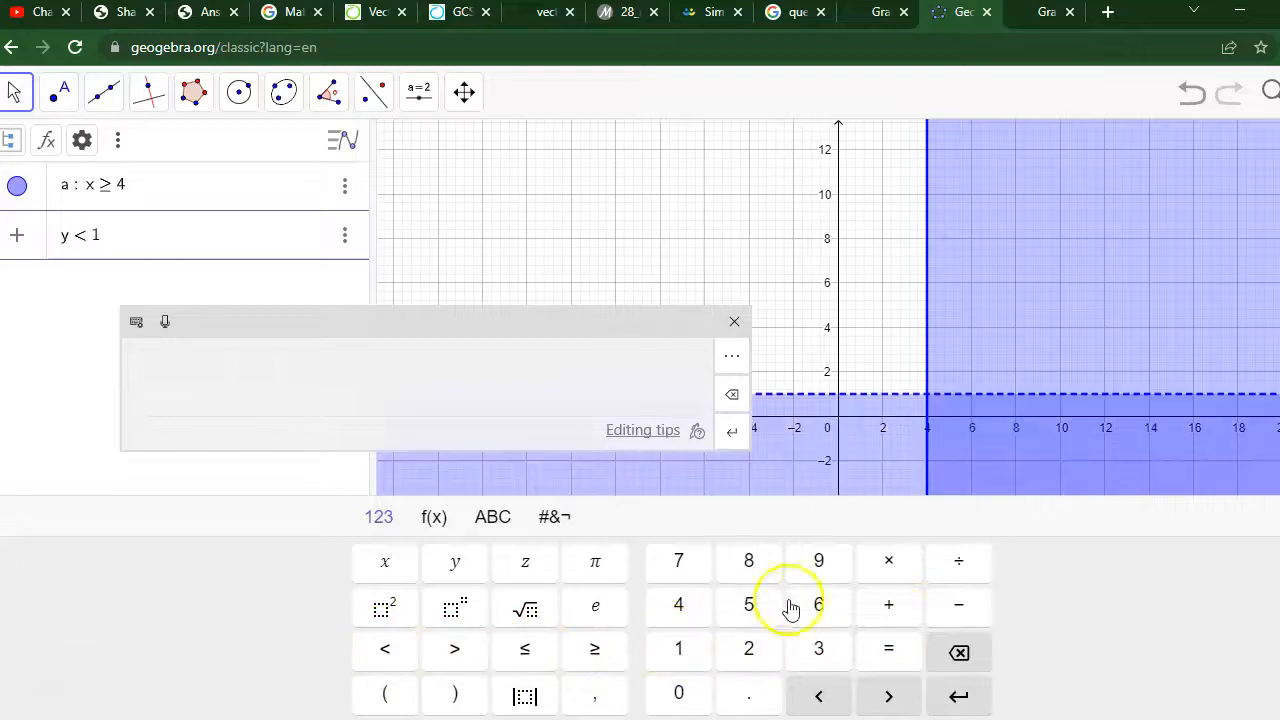
left_click(678, 692)
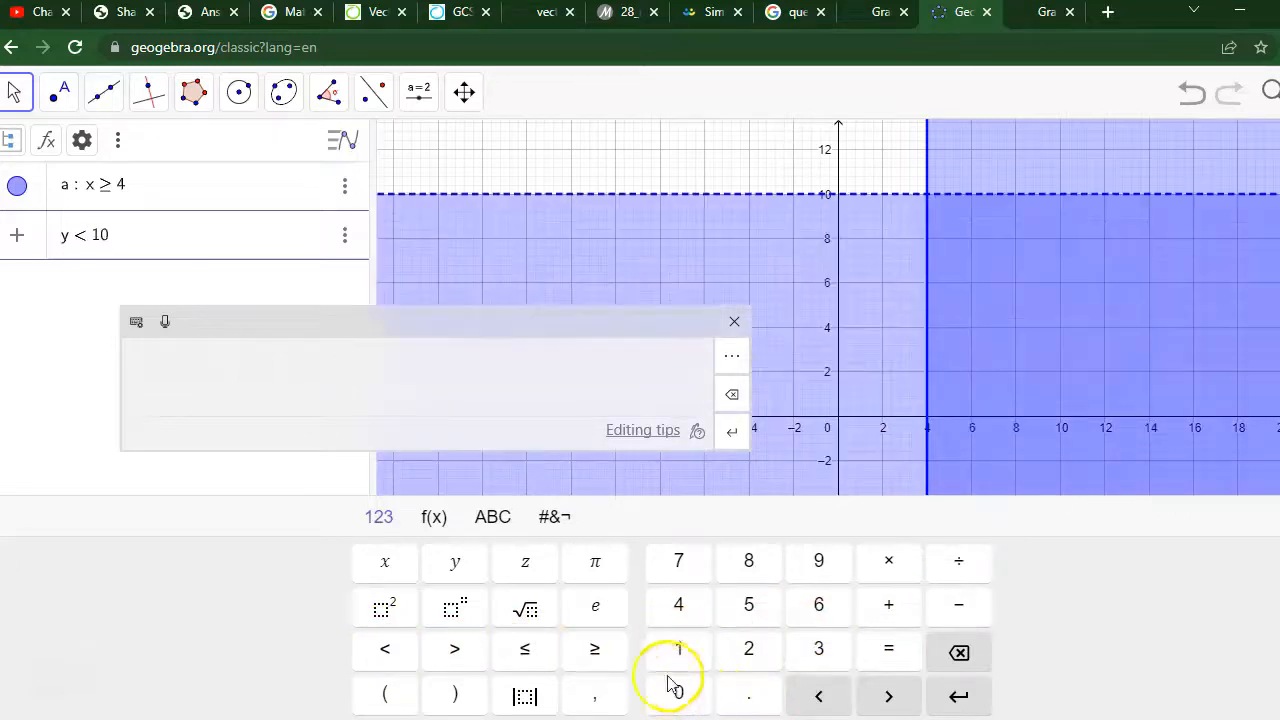
left_click(734, 321)
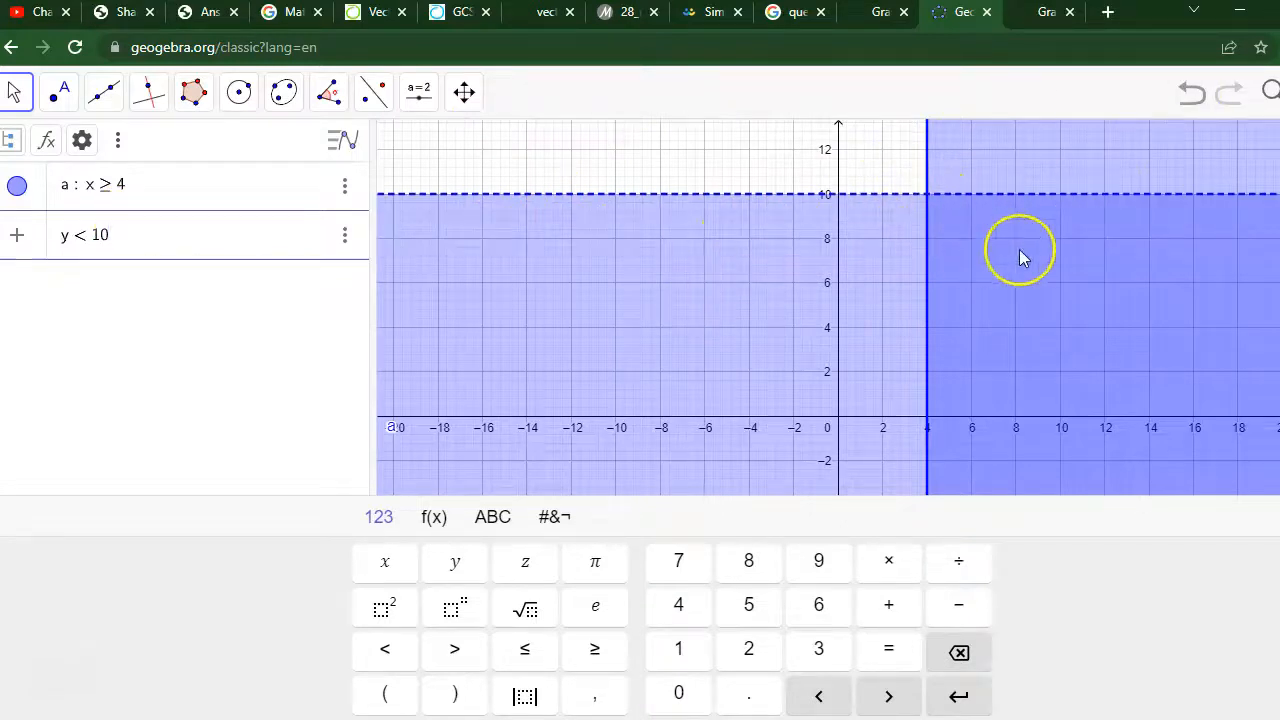
left_click(16, 238)
left_click(215, 297)
Enter the line x + y = 8 in the third algebra row.
left_click(77, 286)
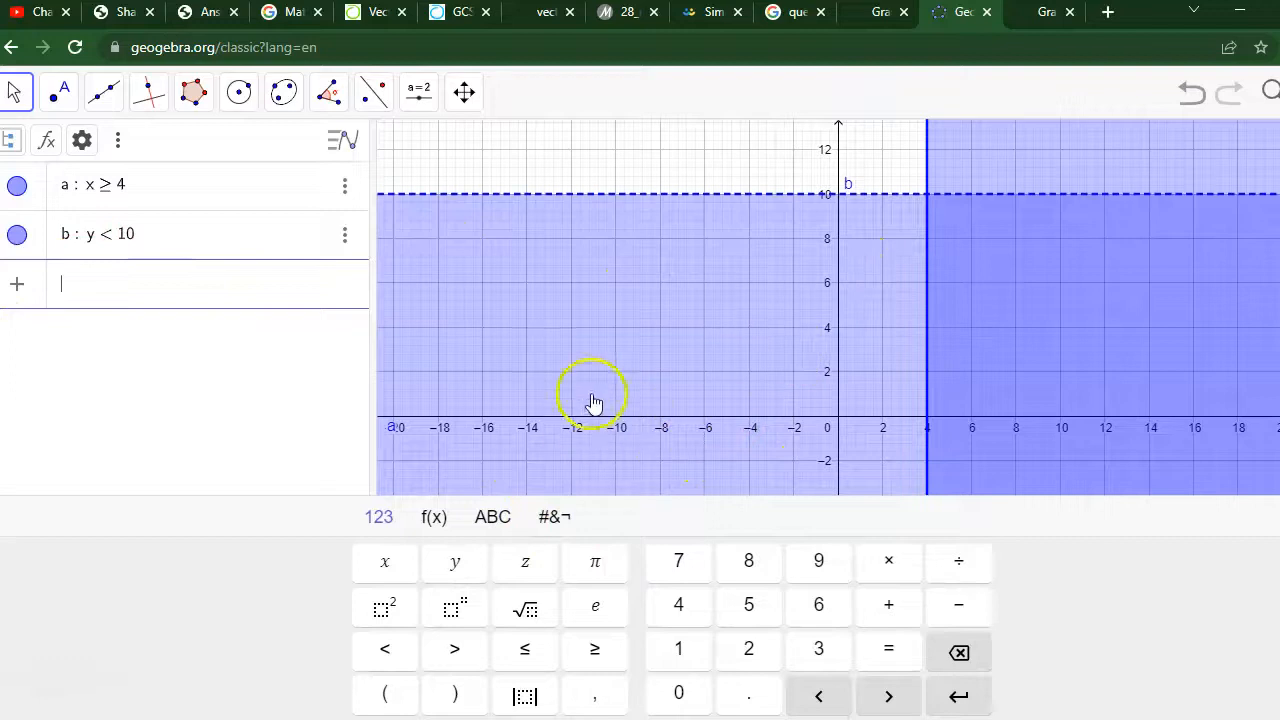
left_click(386, 566)
left_click(886, 606)
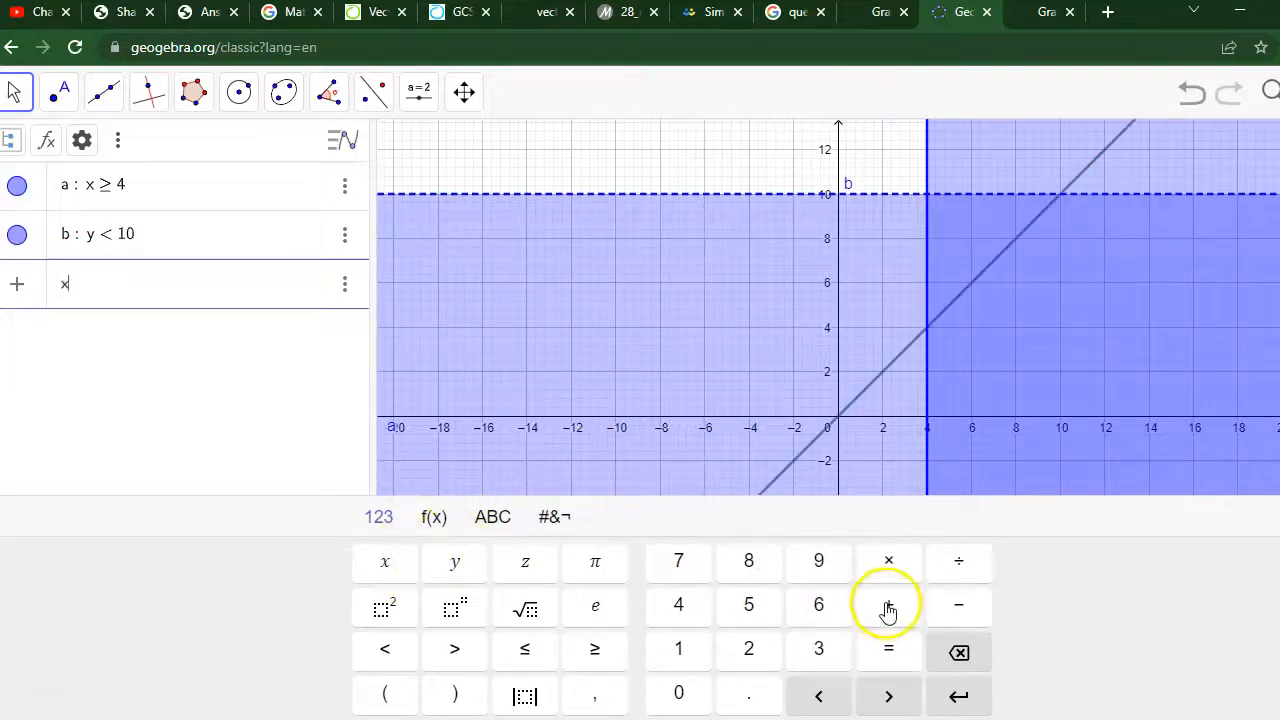
left_click(457, 565)
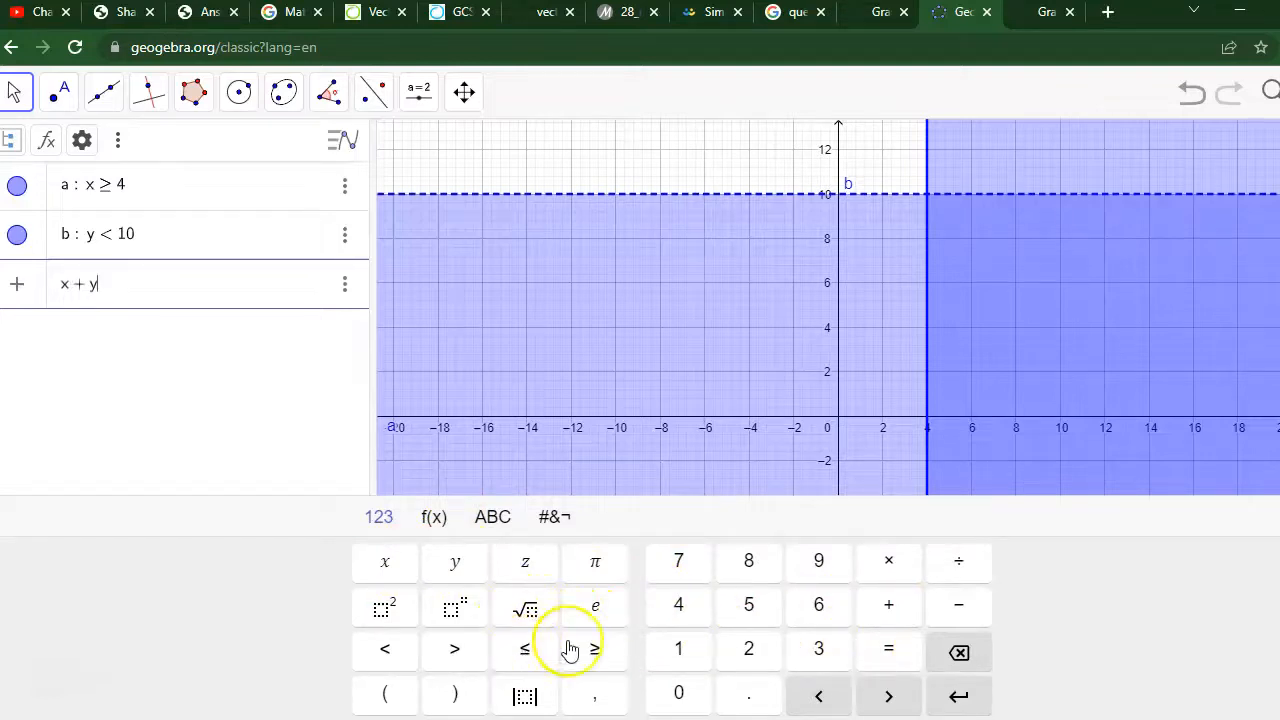
left_click(890, 651)
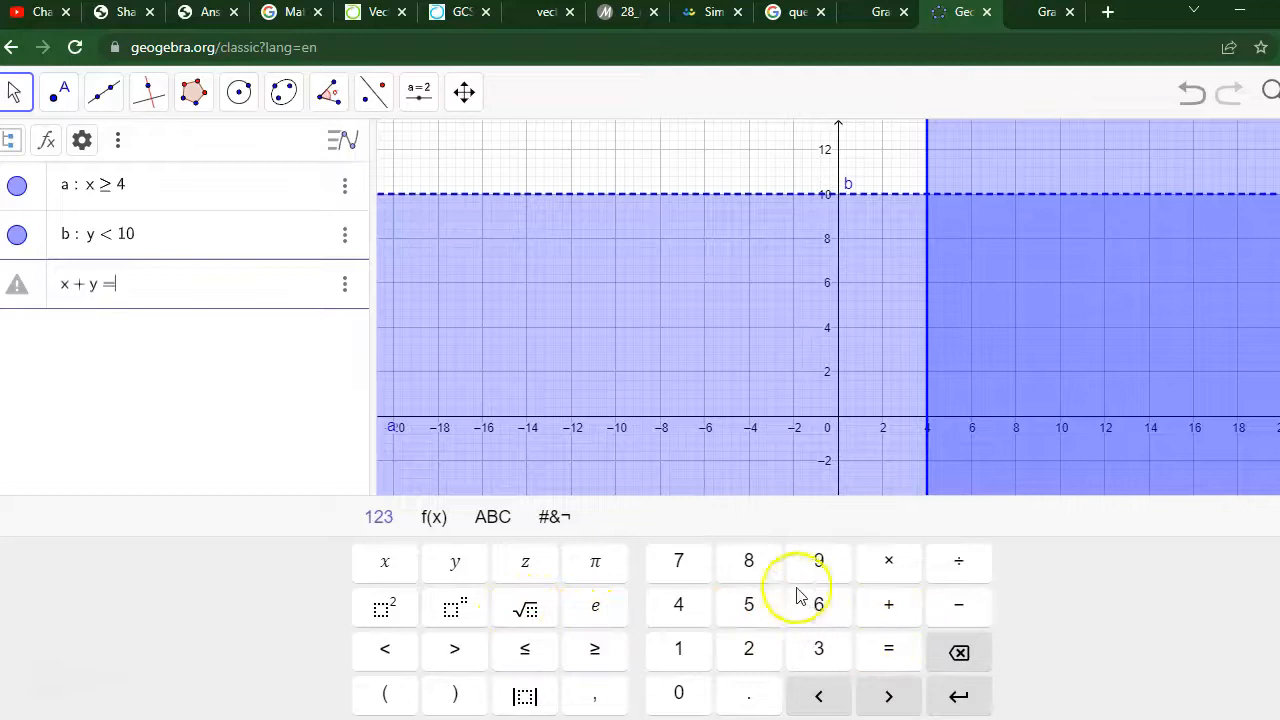
left_click(748, 570)
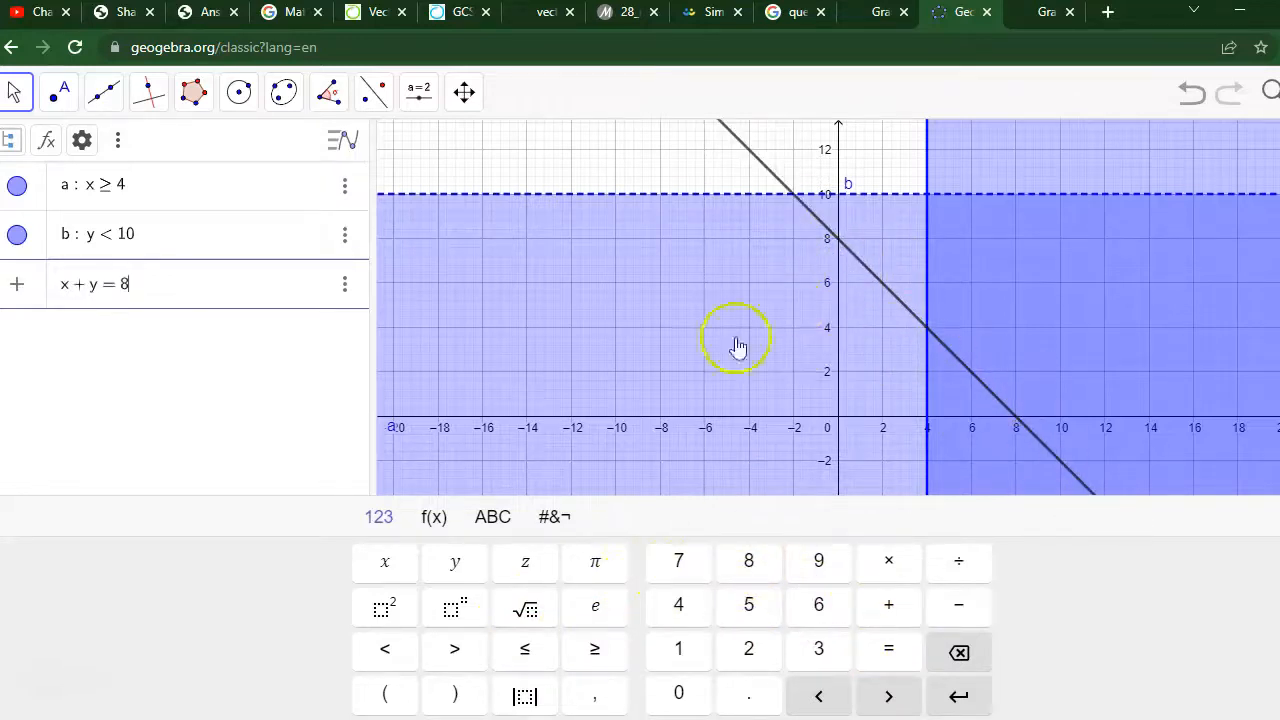
Change the equation x + y = 8 into the inequality x + y ≥ 8 and dismiss the handwriting overlay.
left_click(120, 291)
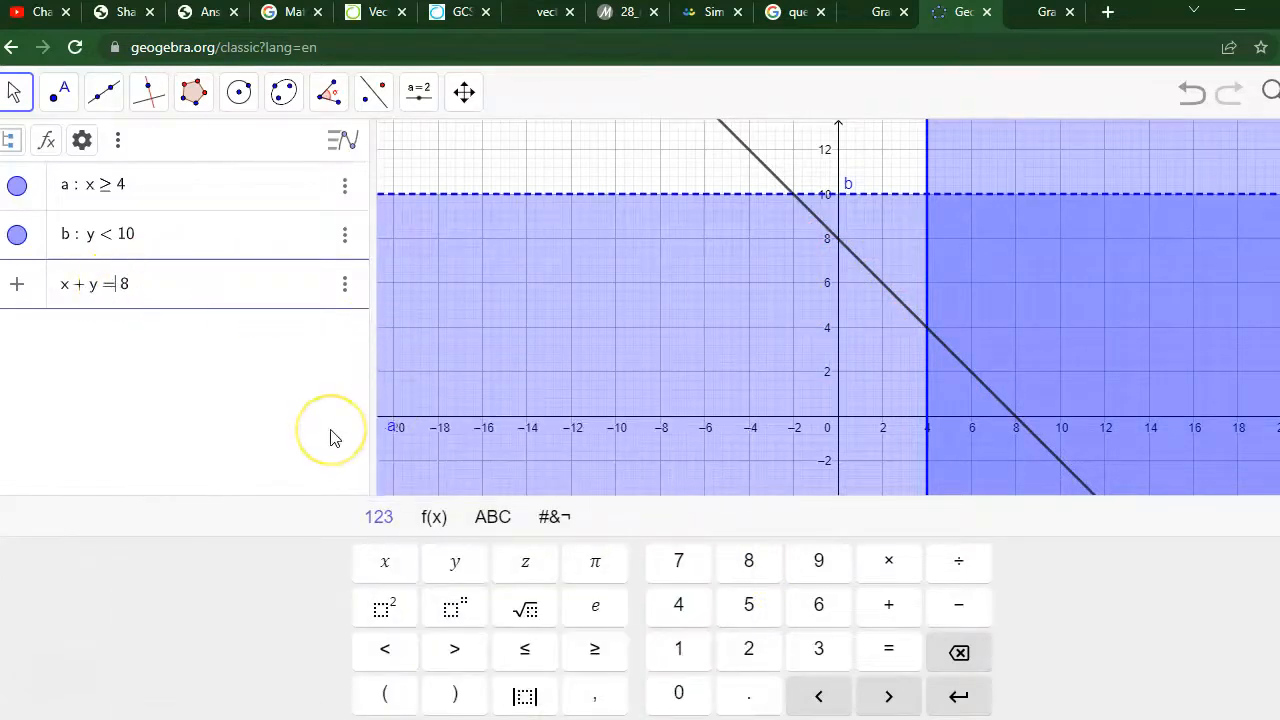
key("BackSpace")
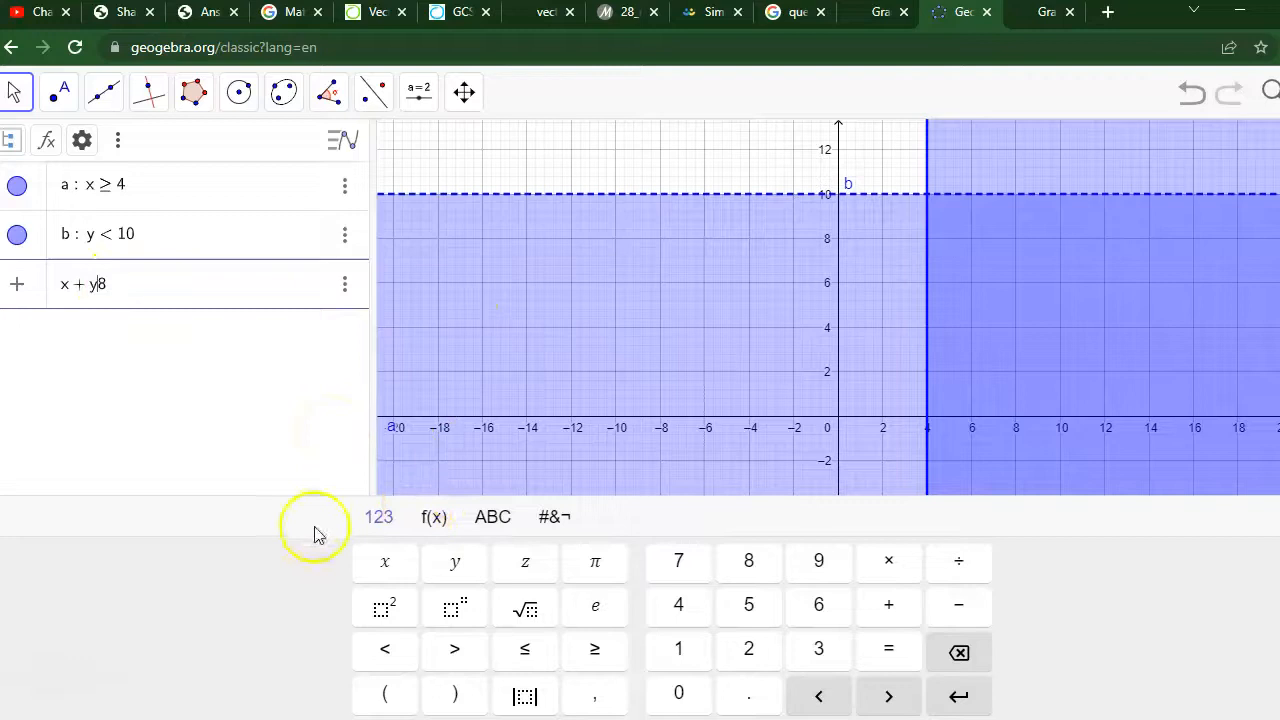
left_click(594, 649)
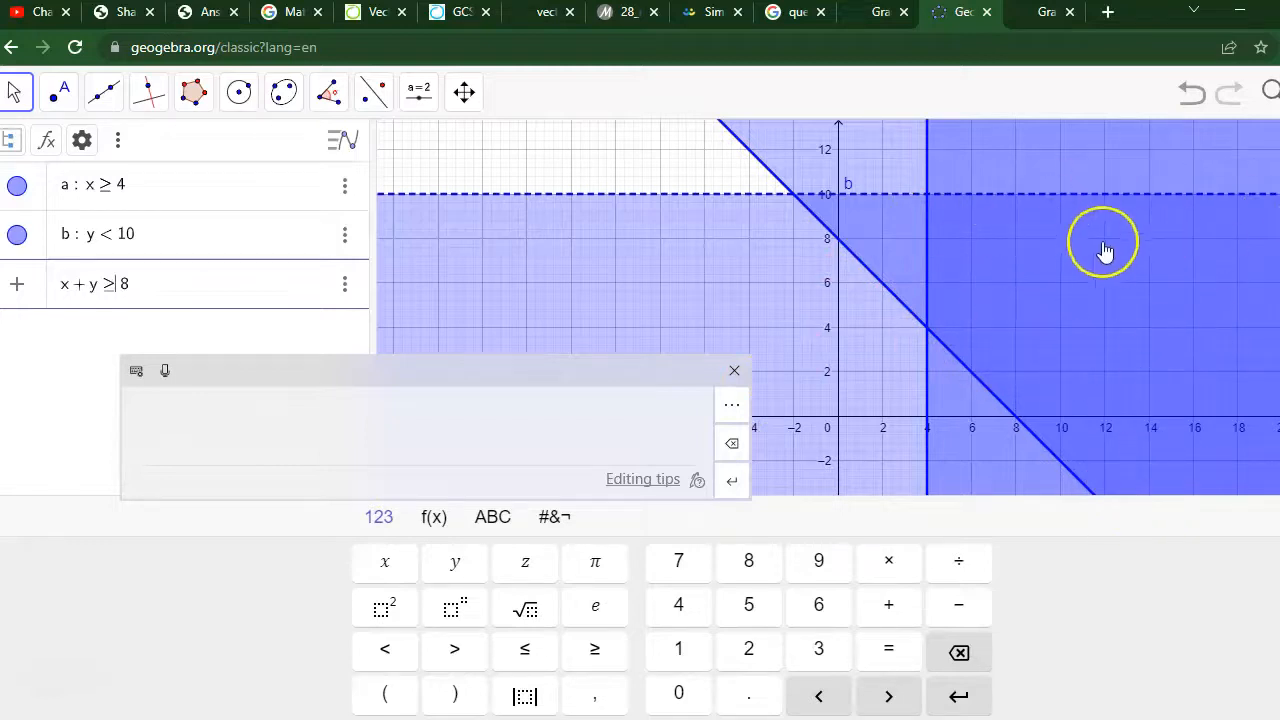
left_click(735, 370)
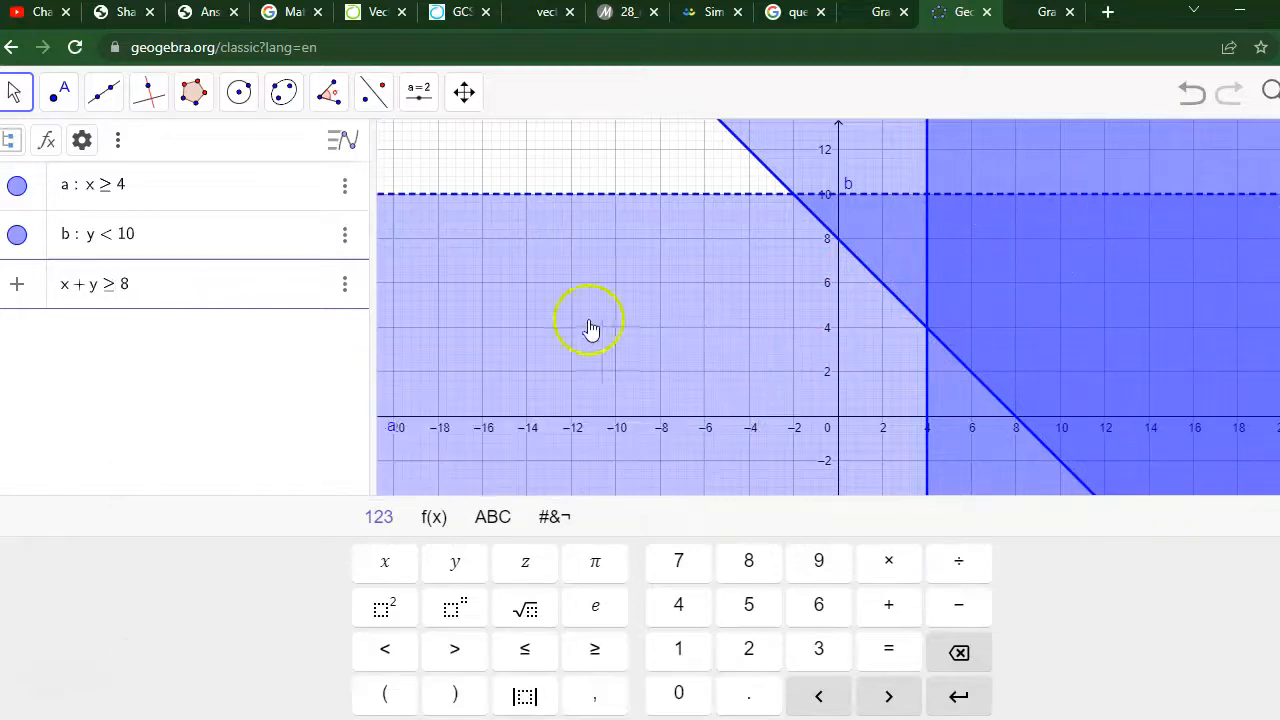
Change the inequality x + y ≥ 8 in the third algebra row into x + y ≤ 8.
left_click(107, 300)
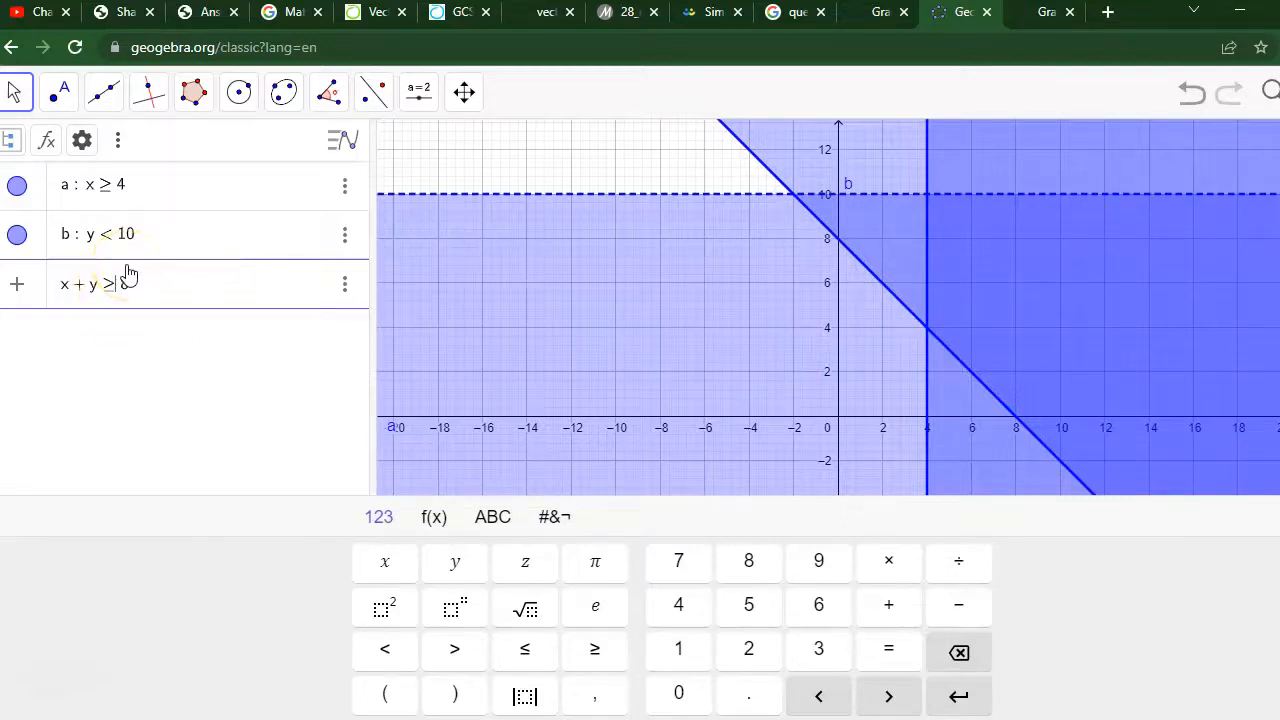
key("BackSpace")
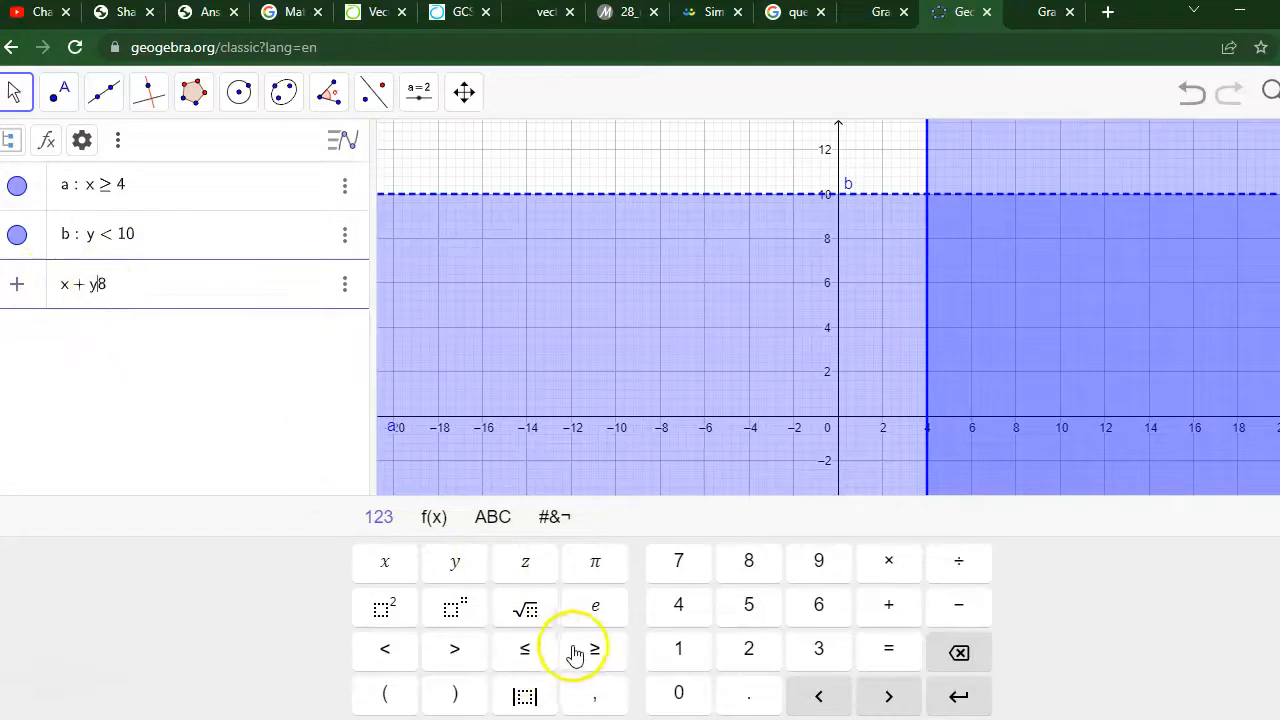
left_click(525, 649)
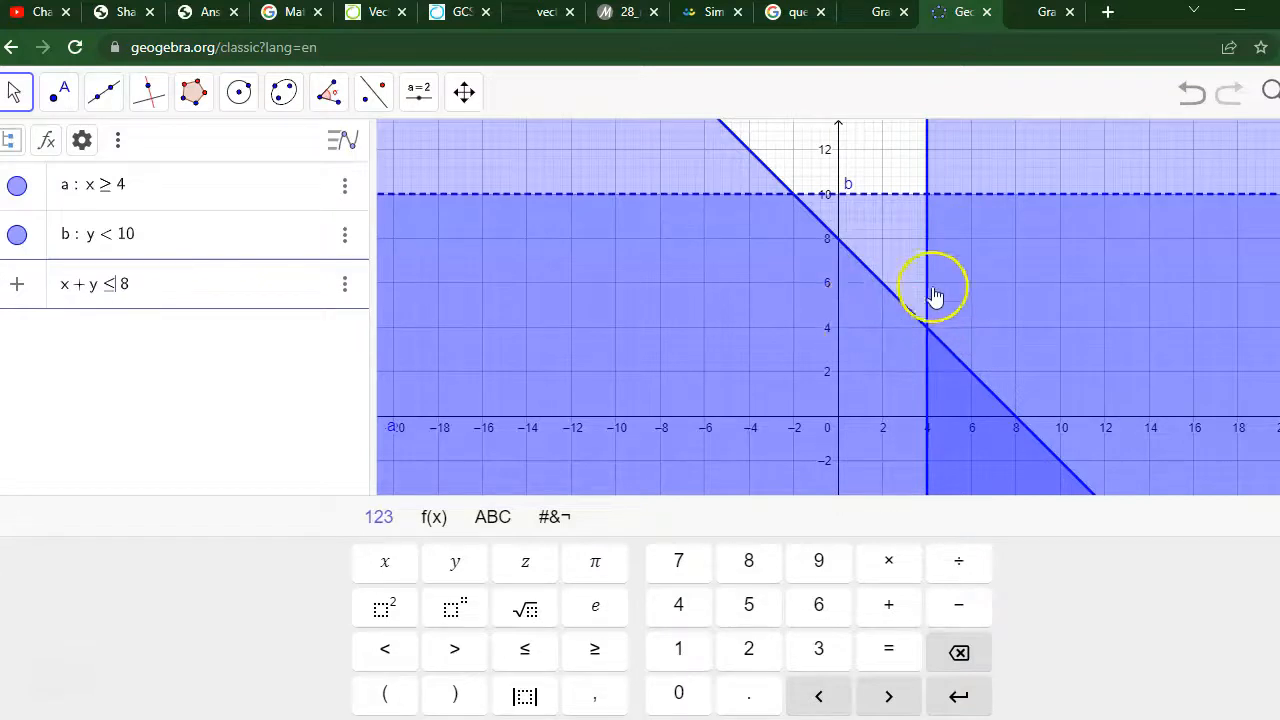
Examine the function, letter and symbol layouts of the on-screen math keyboard, returning to the numeric layout.
left_click(432, 521)
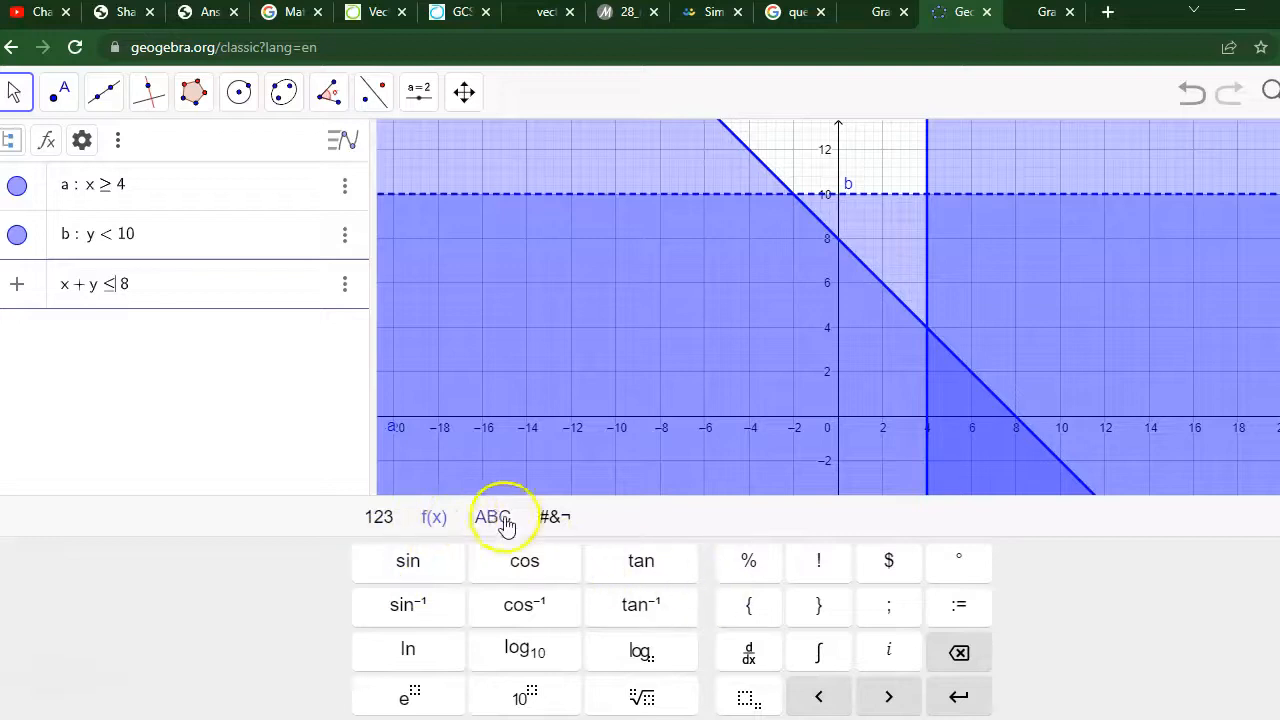
left_click(494, 520)
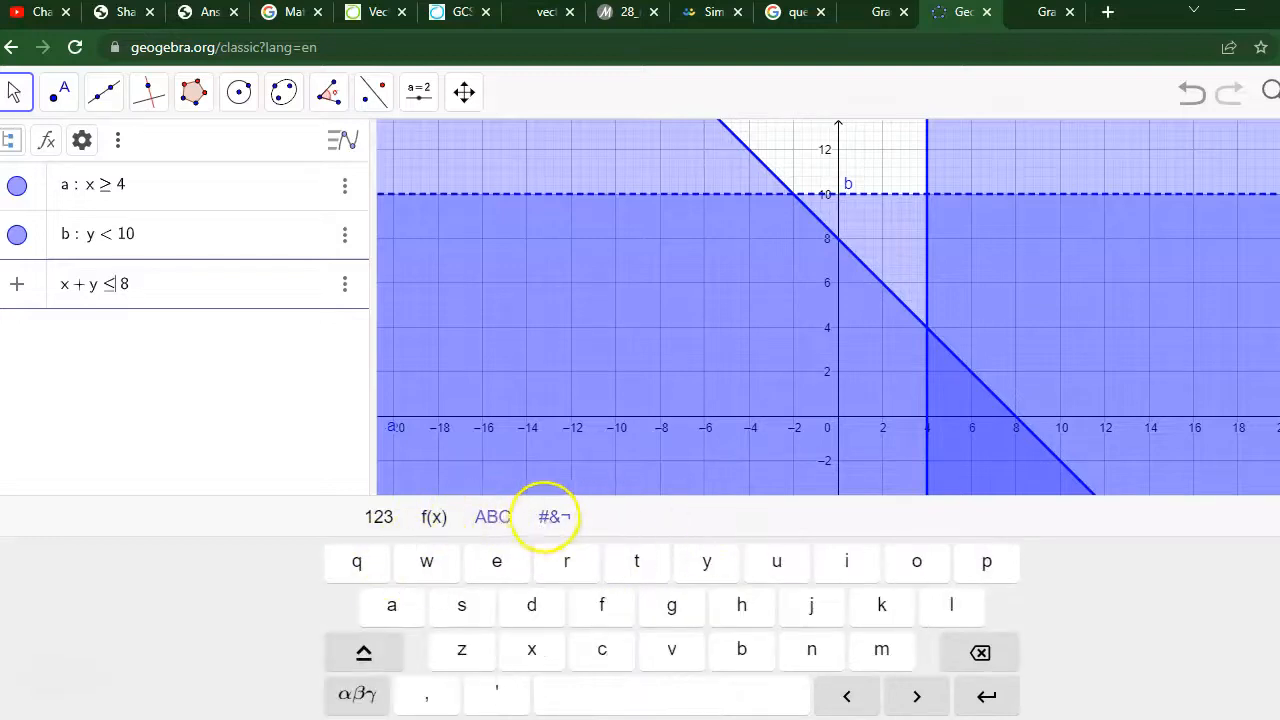
left_click(552, 516)
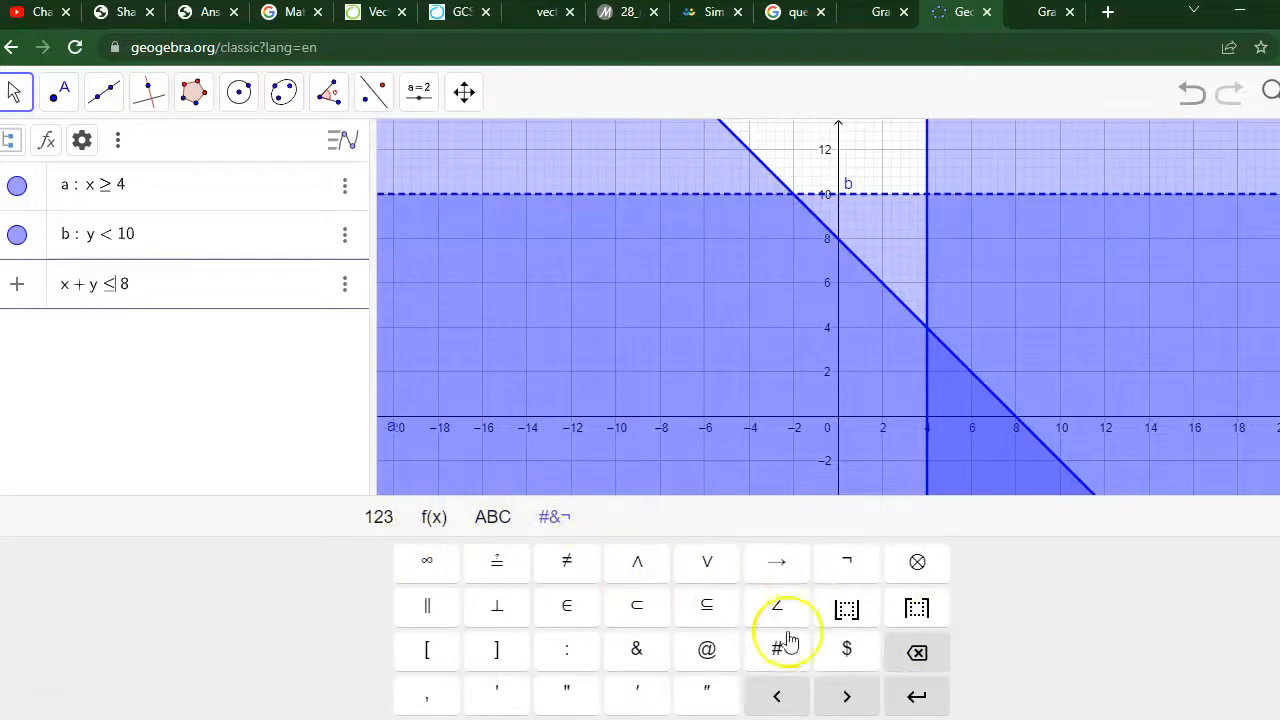
left_click(400, 523)
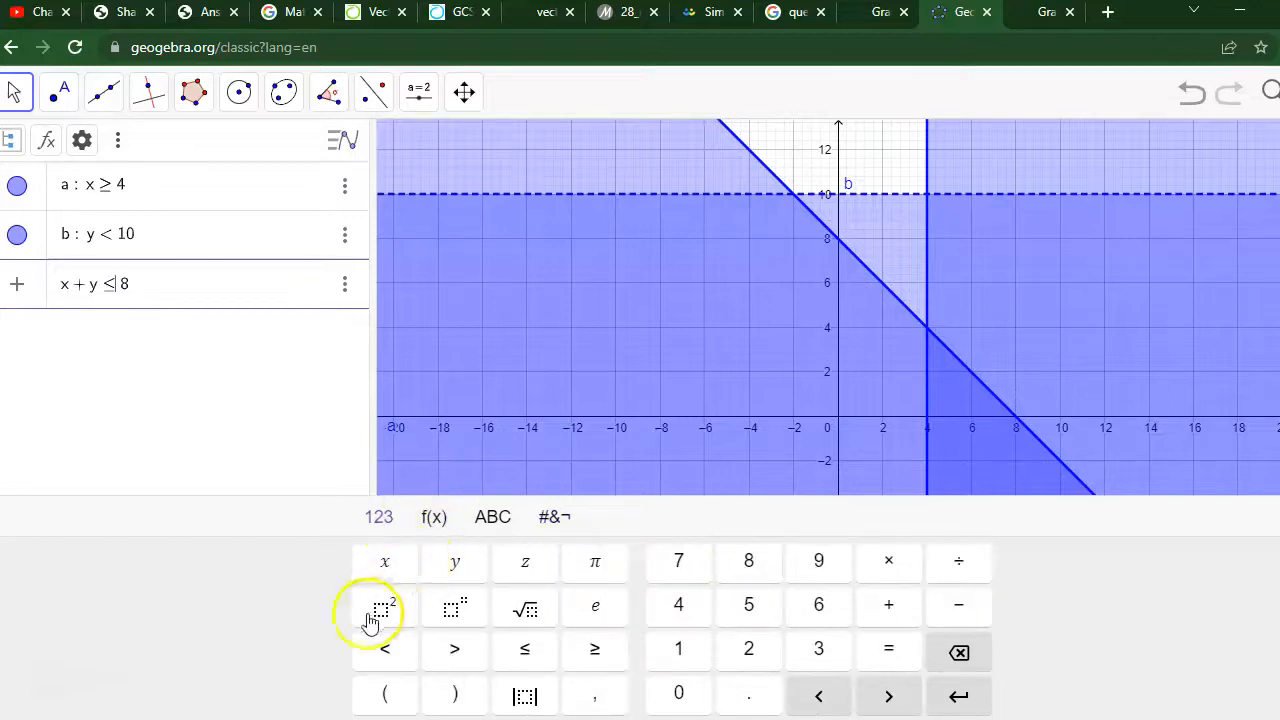
left_click(430, 517)
left_click(493, 516)
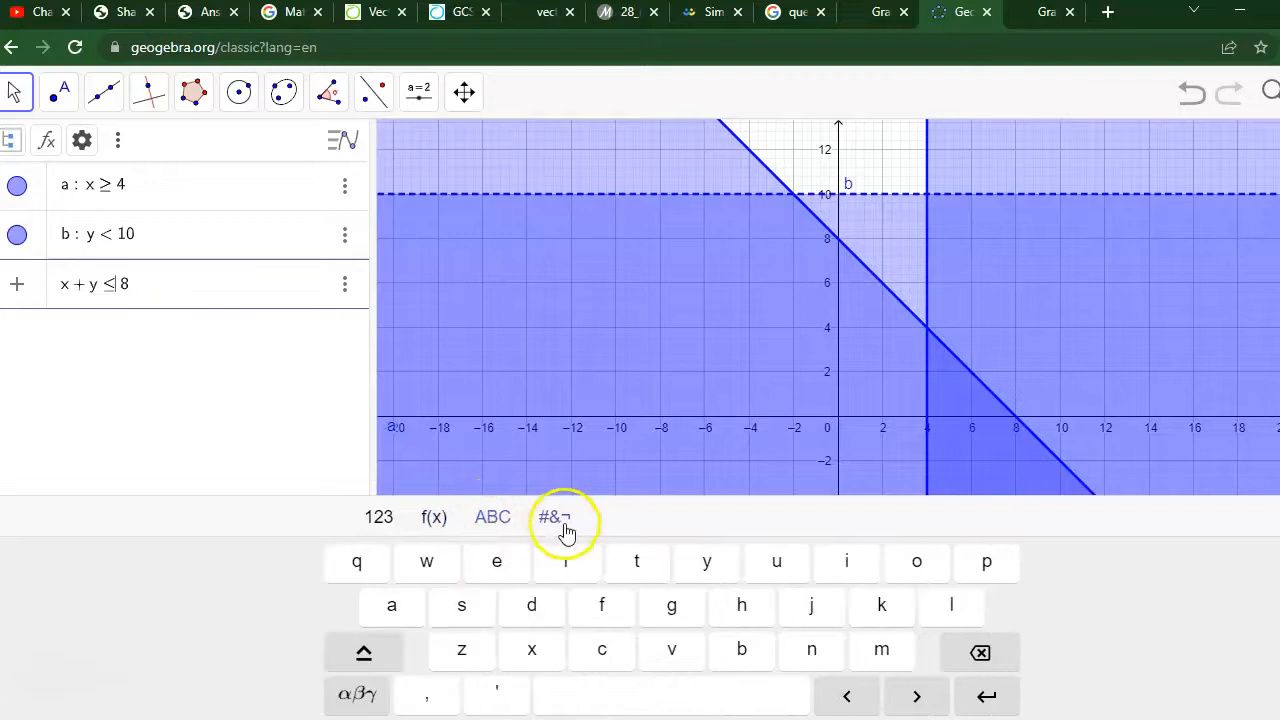
left_click(379, 517)
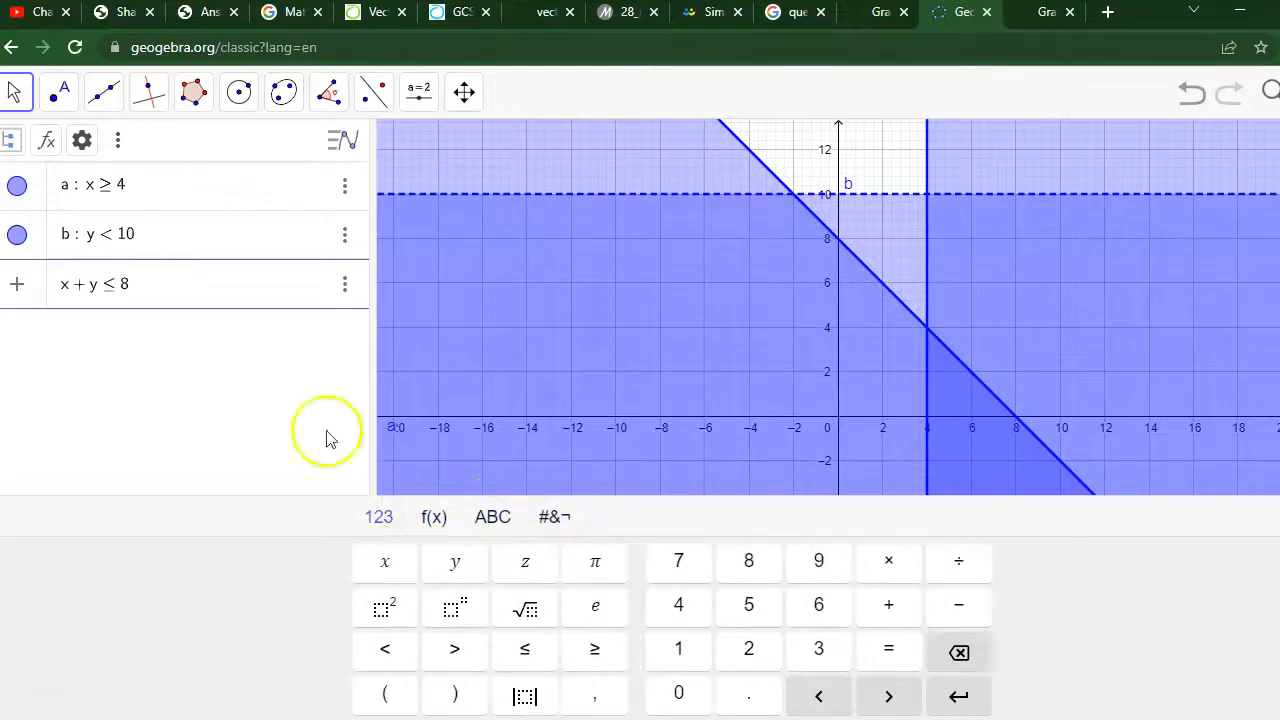
Finish the x + y ≤ 8 entry, start an empty fourth algebra row and dismiss the system touch keyboard.
left_click(17, 284)
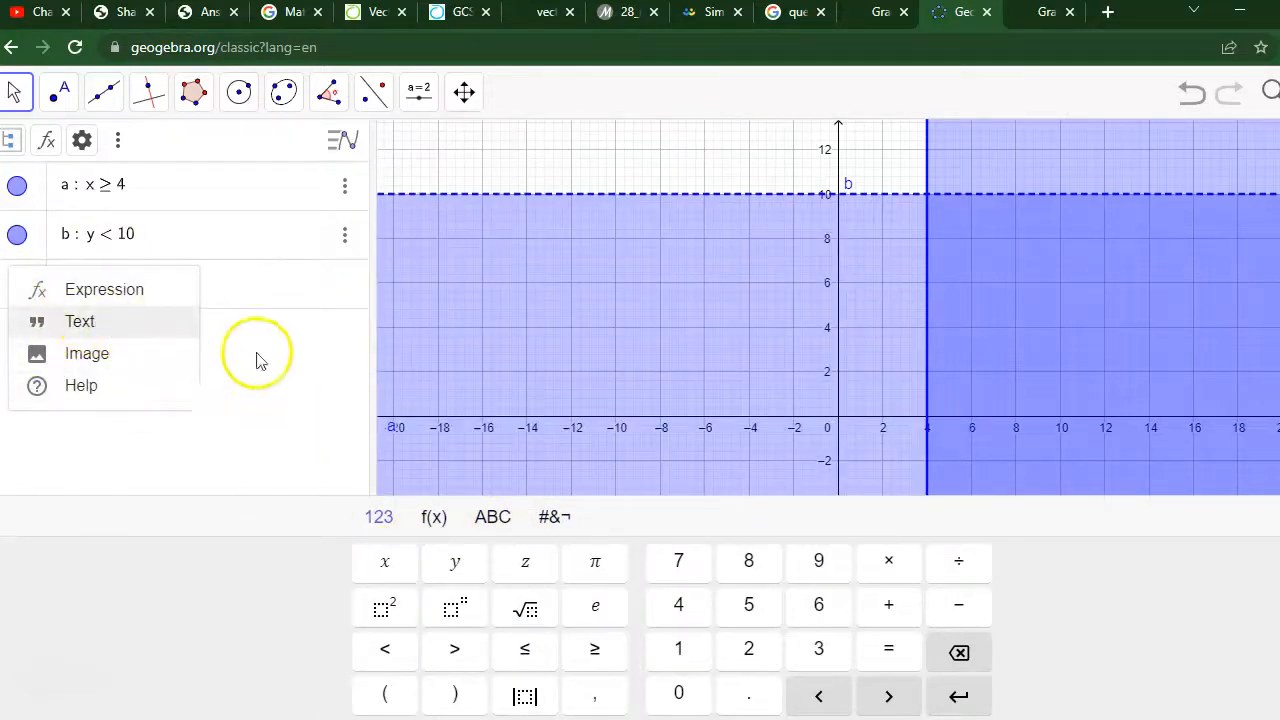
left_click(257, 357)
left_click(108, 338)
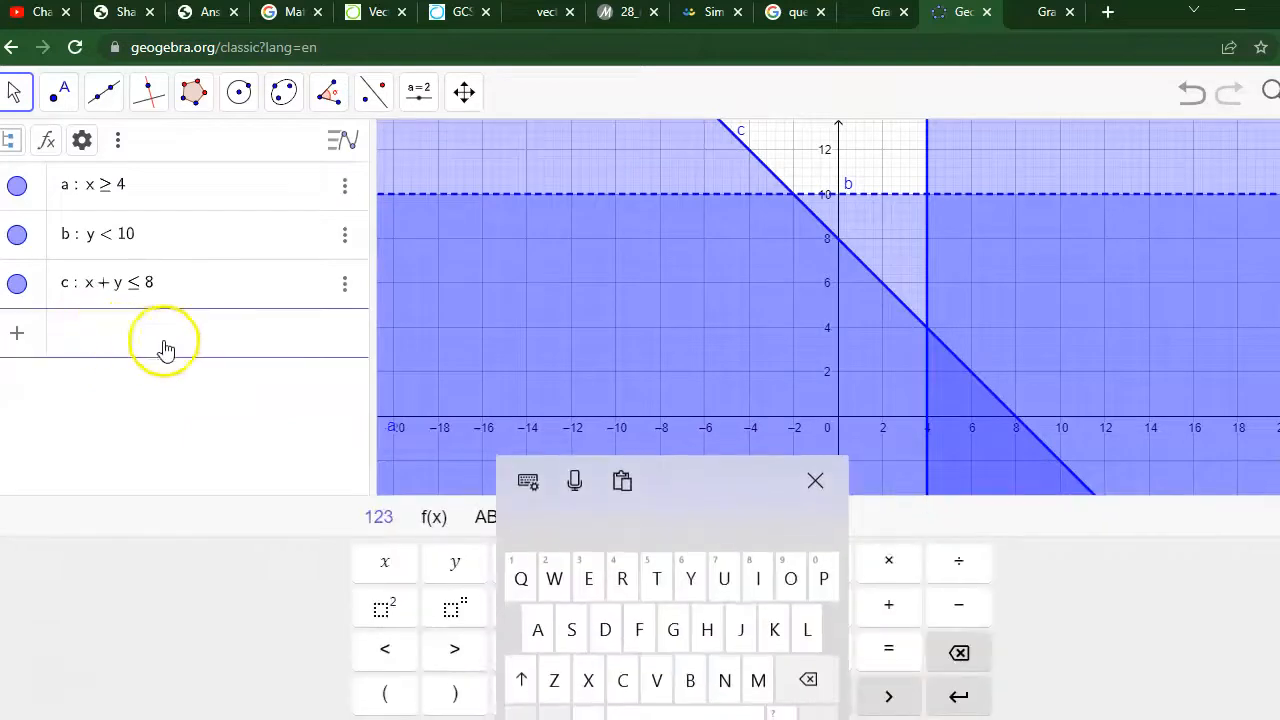
left_click(830, 485)
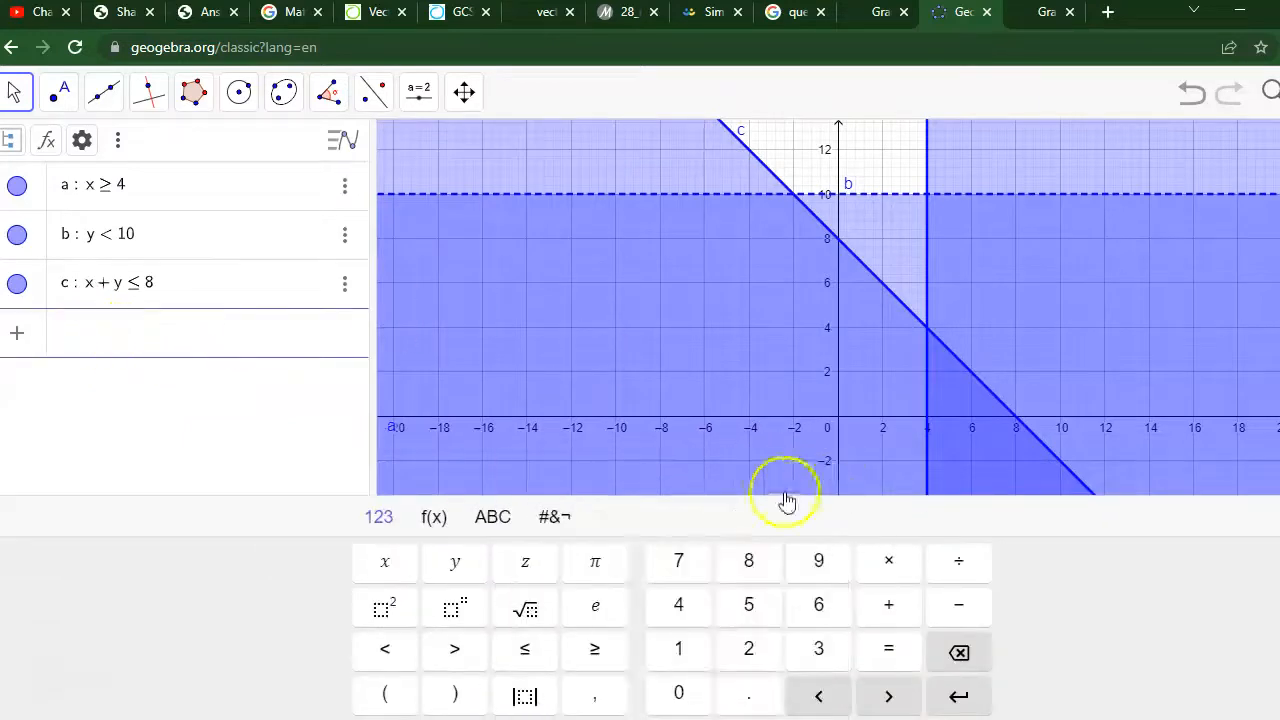
Enter the quadratic x² + 2x − 15 in the fourth algebra row and show the whole parabola in the graph.
left_click(385, 561)
left_click(383, 607)
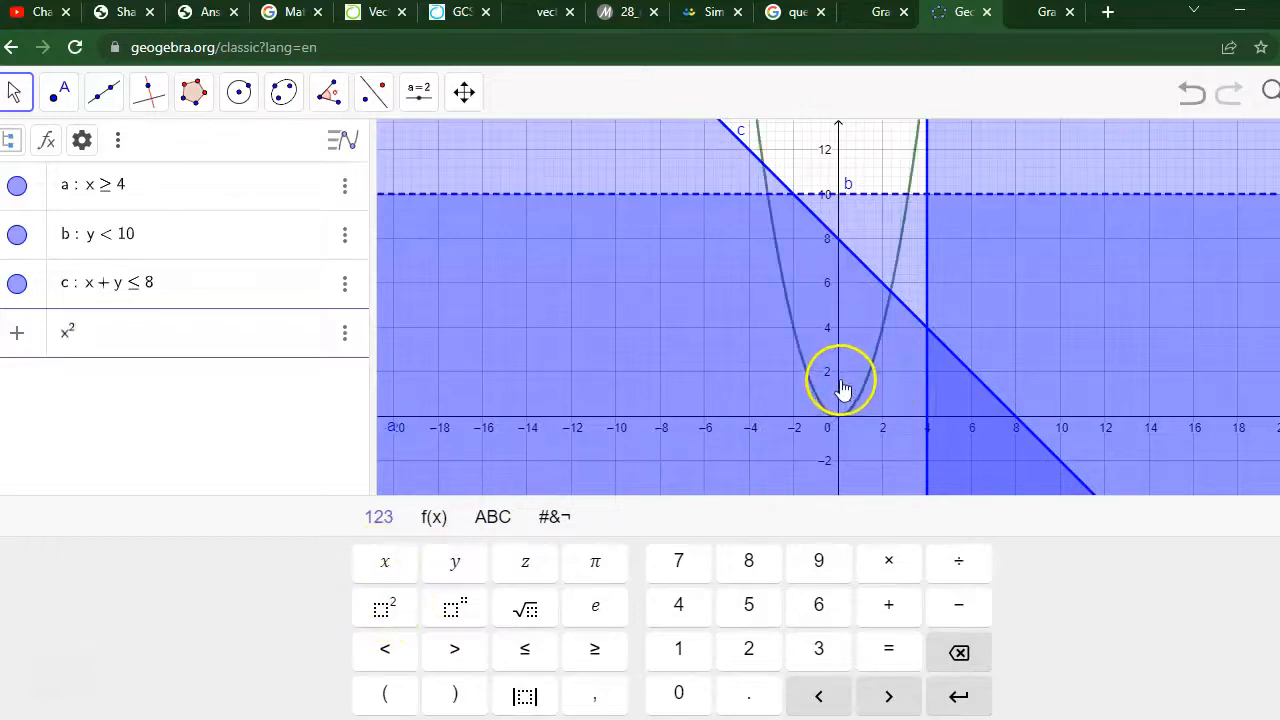
left_click(888, 604)
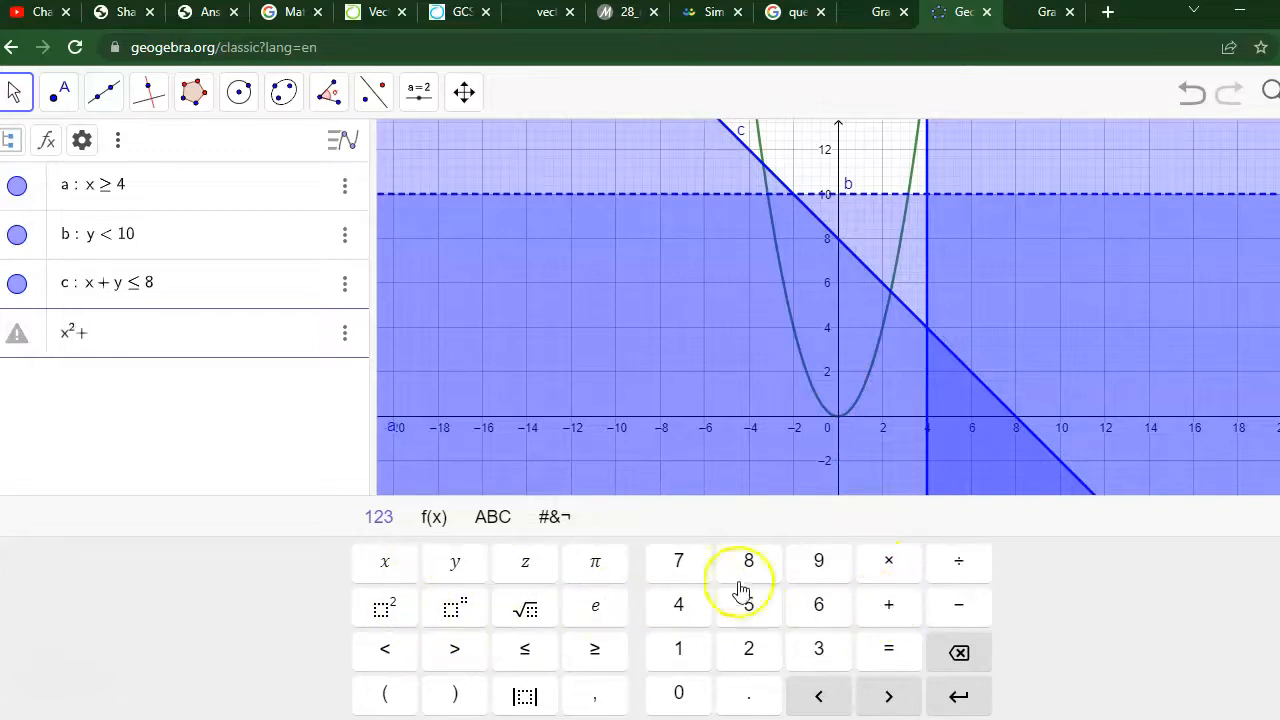
left_click(749, 650)
left_click(385, 563)
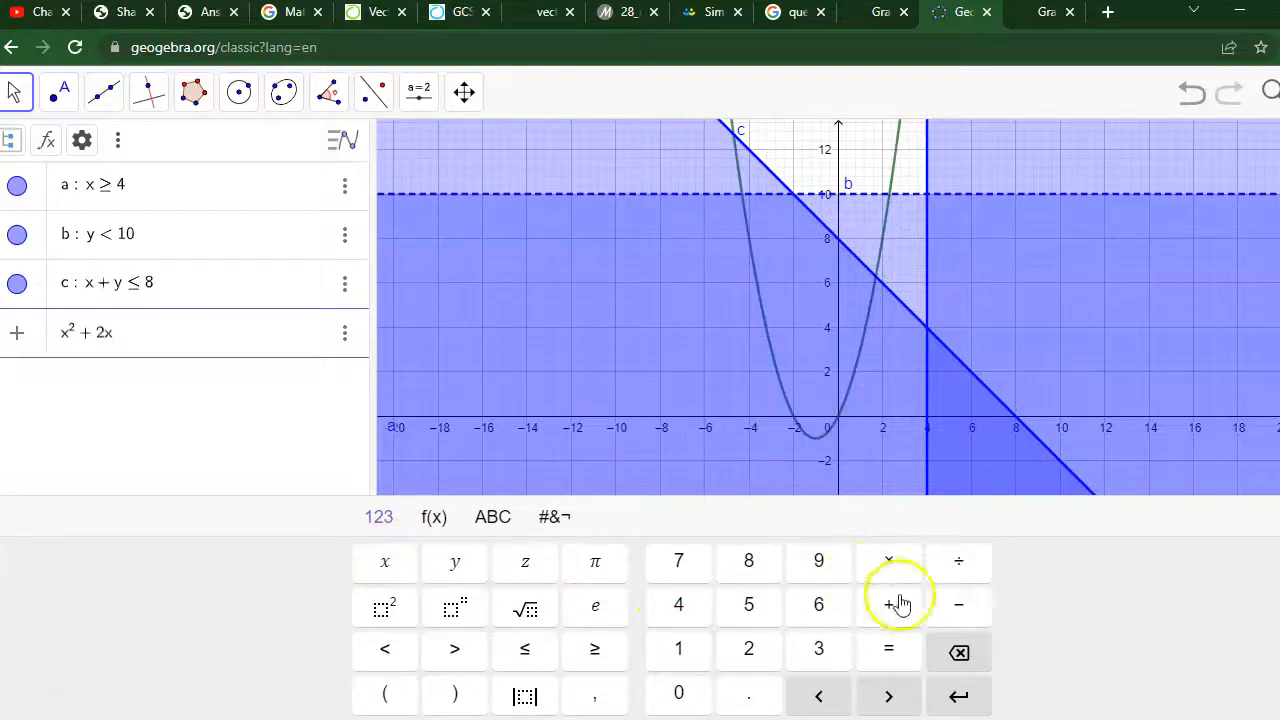
left_click(958, 612)
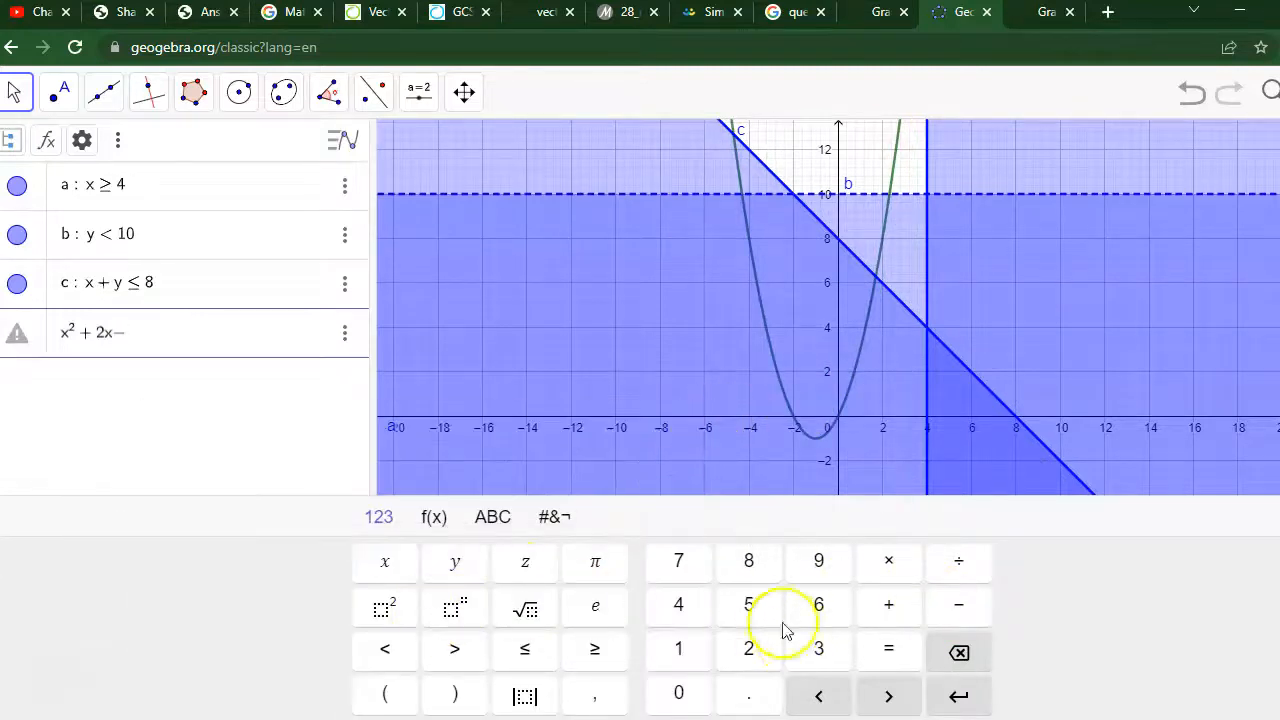
left_click(678, 649)
left_click(748, 606)
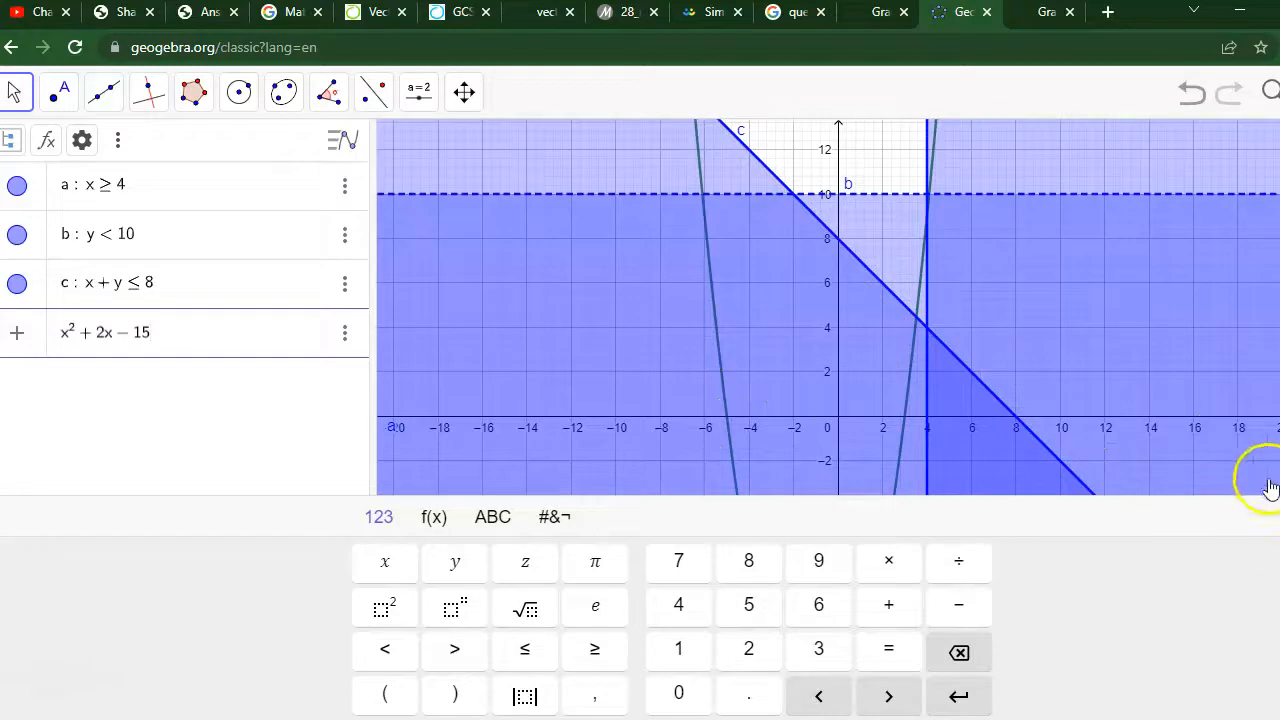
left_click(184, 428)
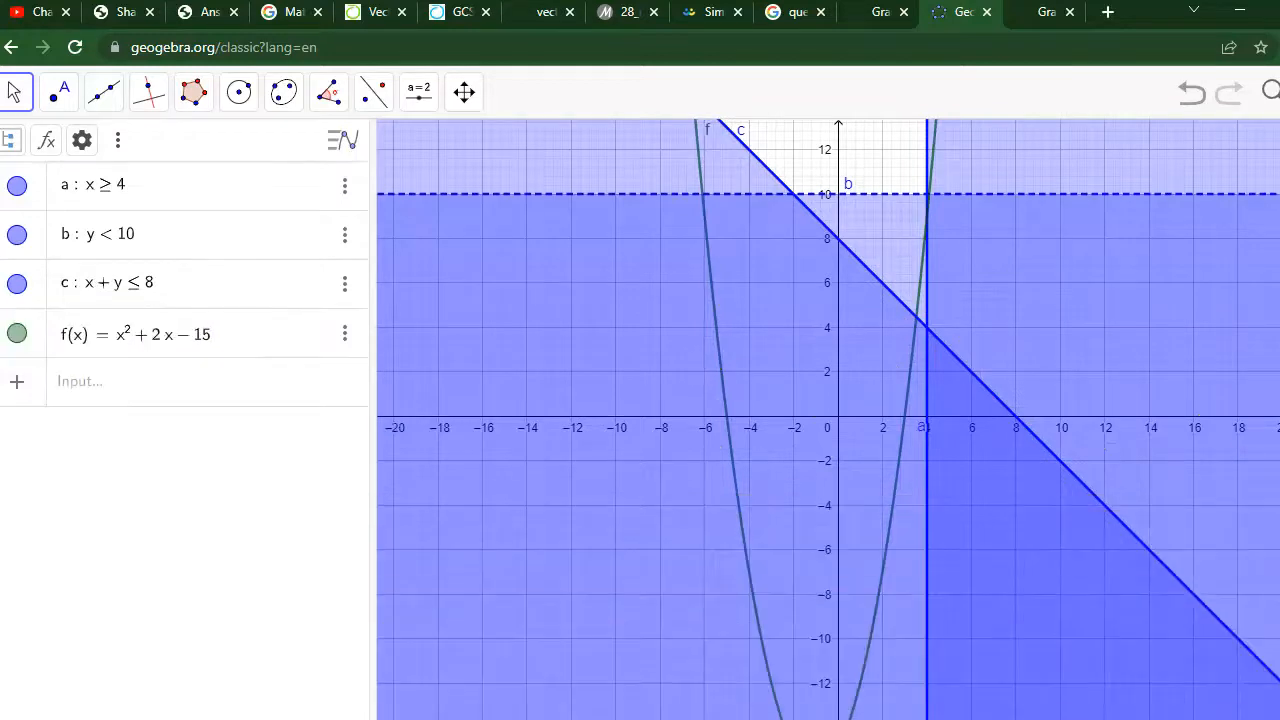
scroll(865, 420, "down", 8)
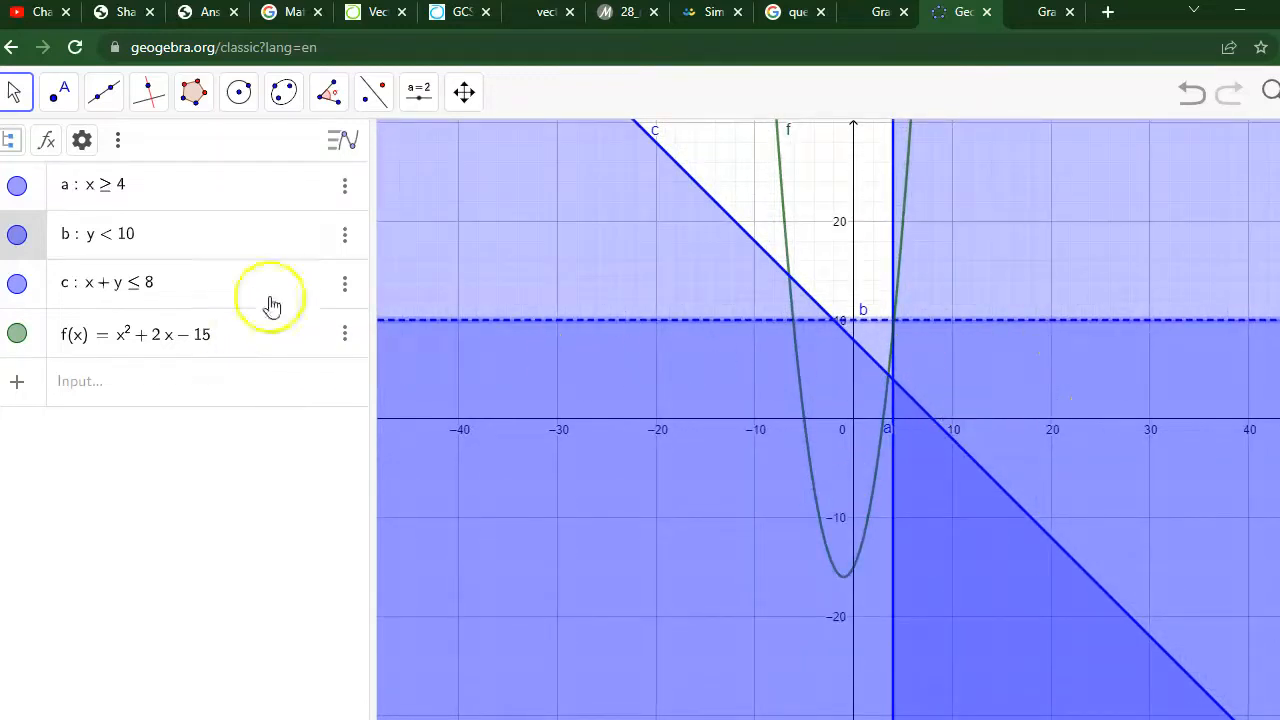
Undo the quadratic and all three inequalities until the algebra list and graph are empty.
left_click(1193, 96)
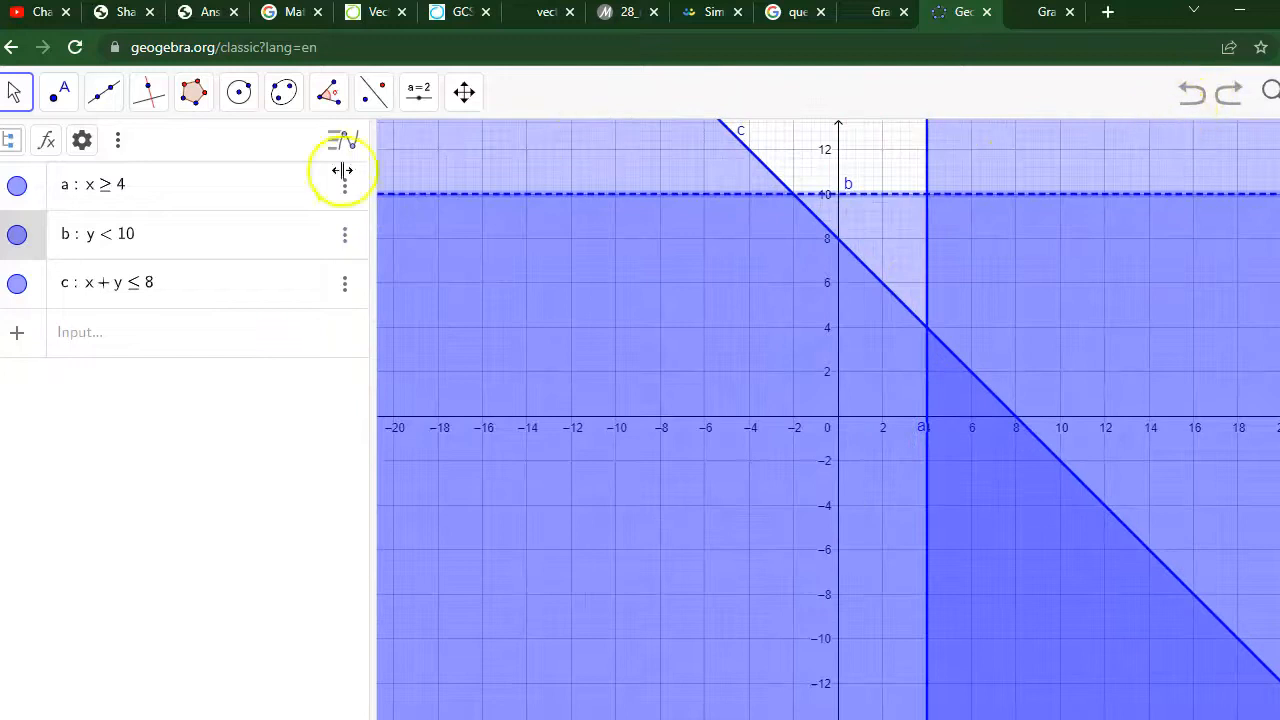
left_click(1190, 98)
left_click(1190, 100)
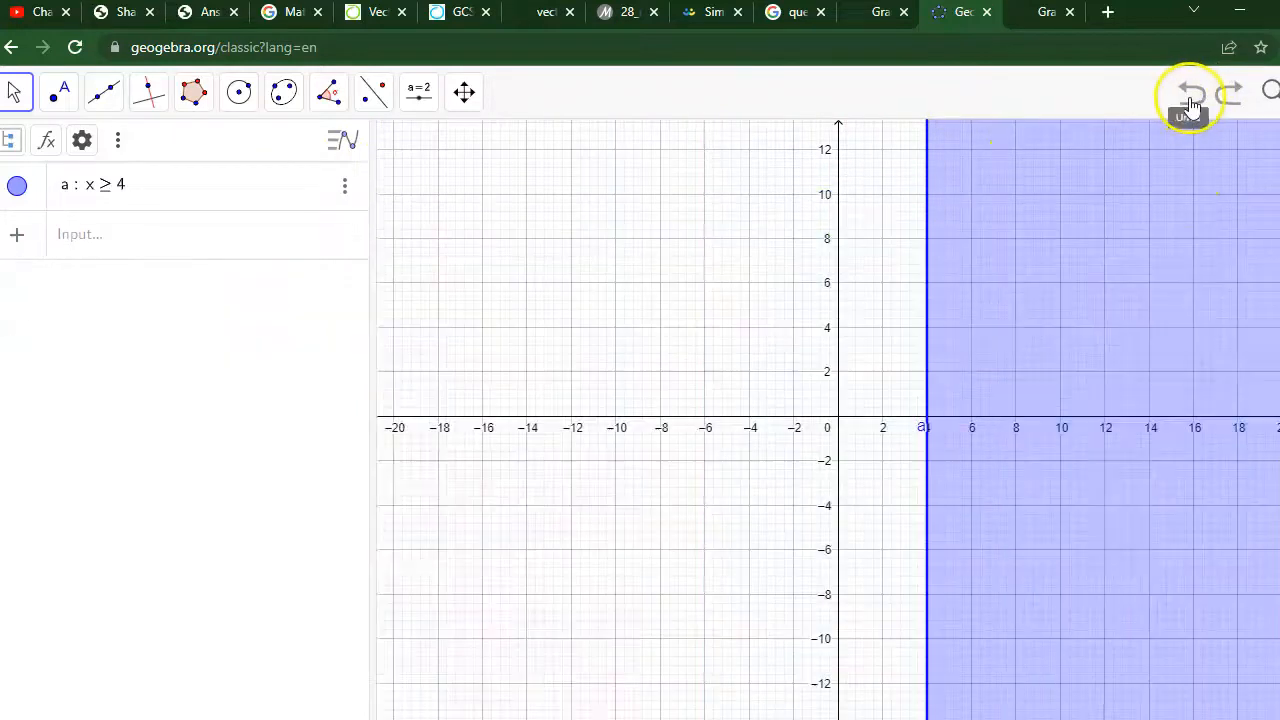
left_click(1193, 98)
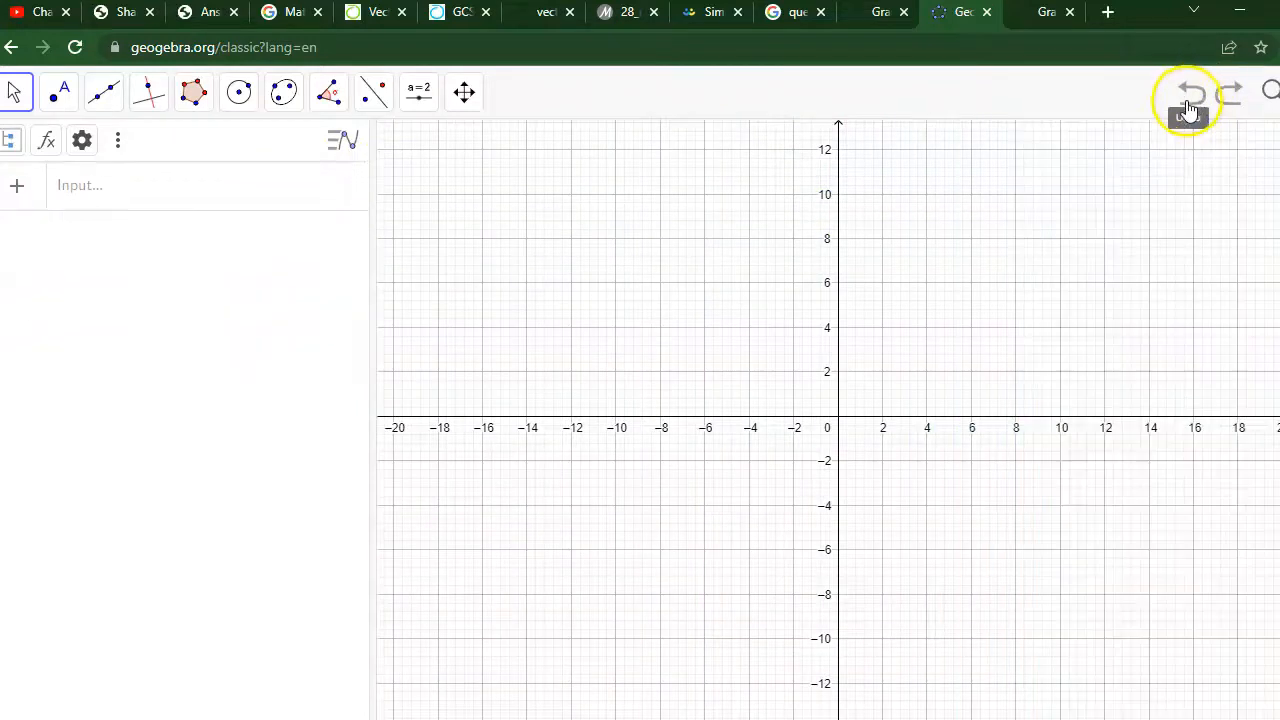
Enter the compound inequality −3 < x ≤ 5 in the first algebra row and dismiss the handwriting overlay.
left_click(105, 203)
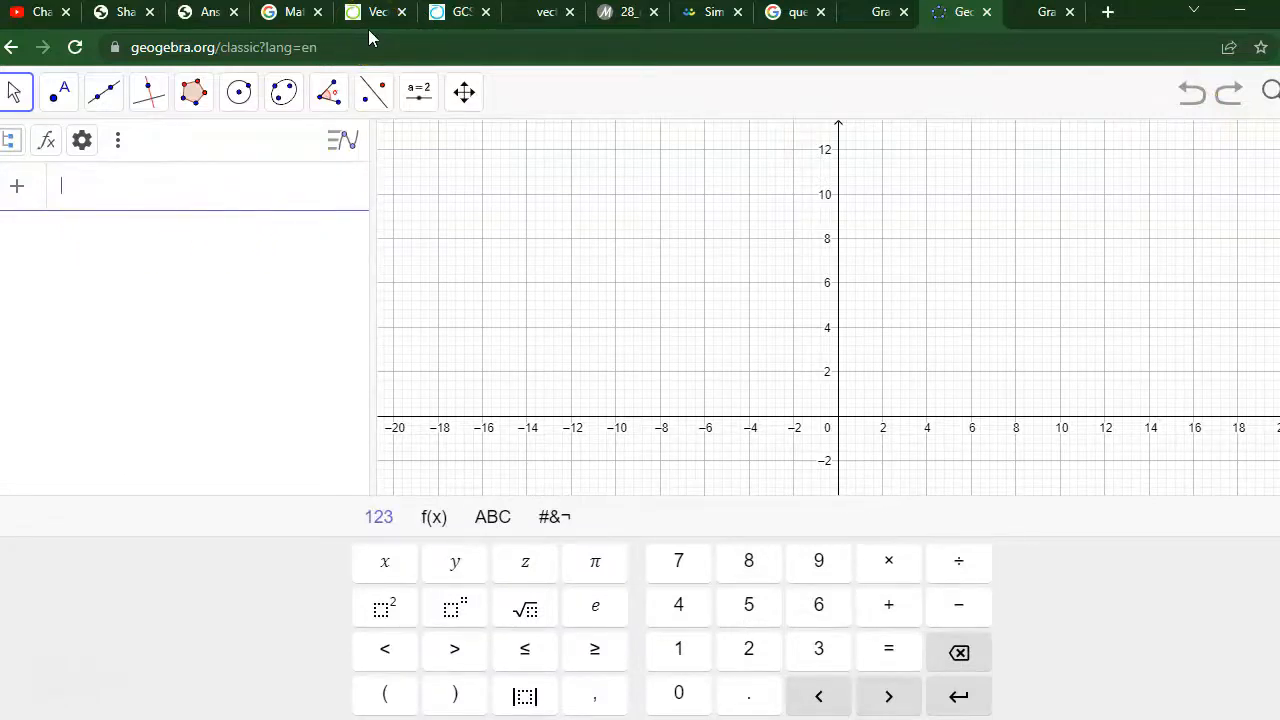
left_click(958, 606)
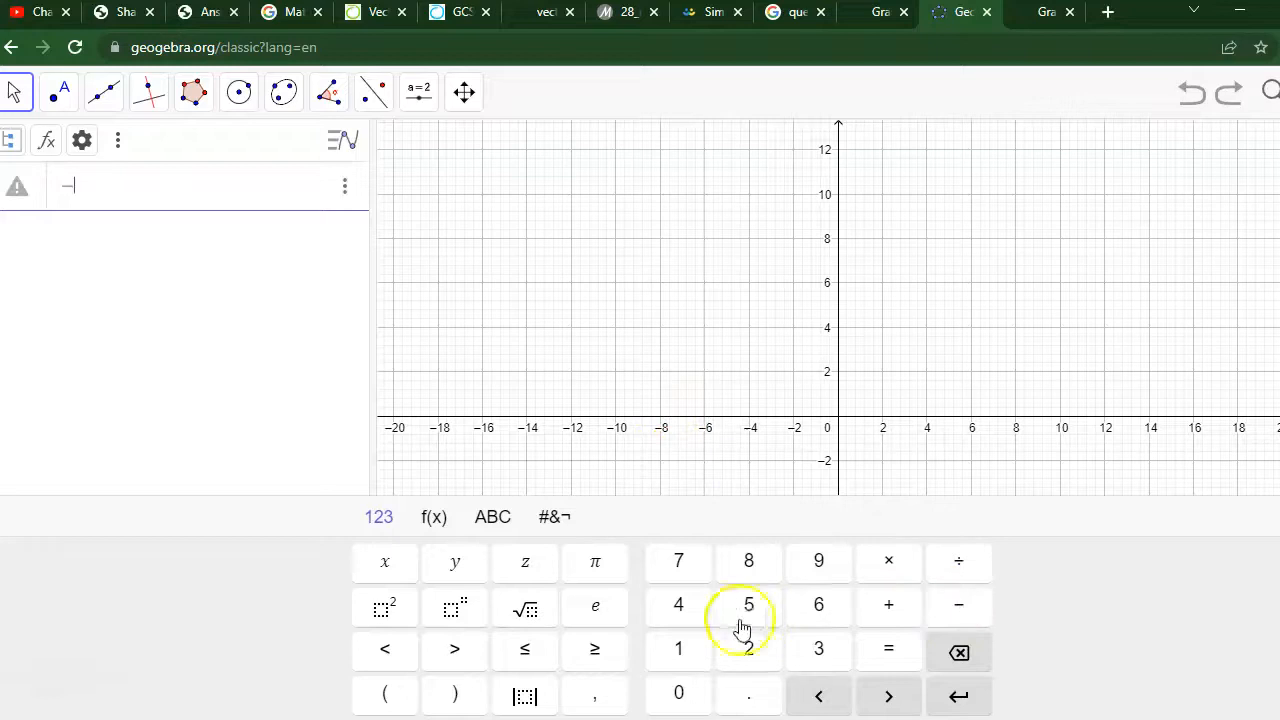
left_click(388, 648)
left_click(386, 566)
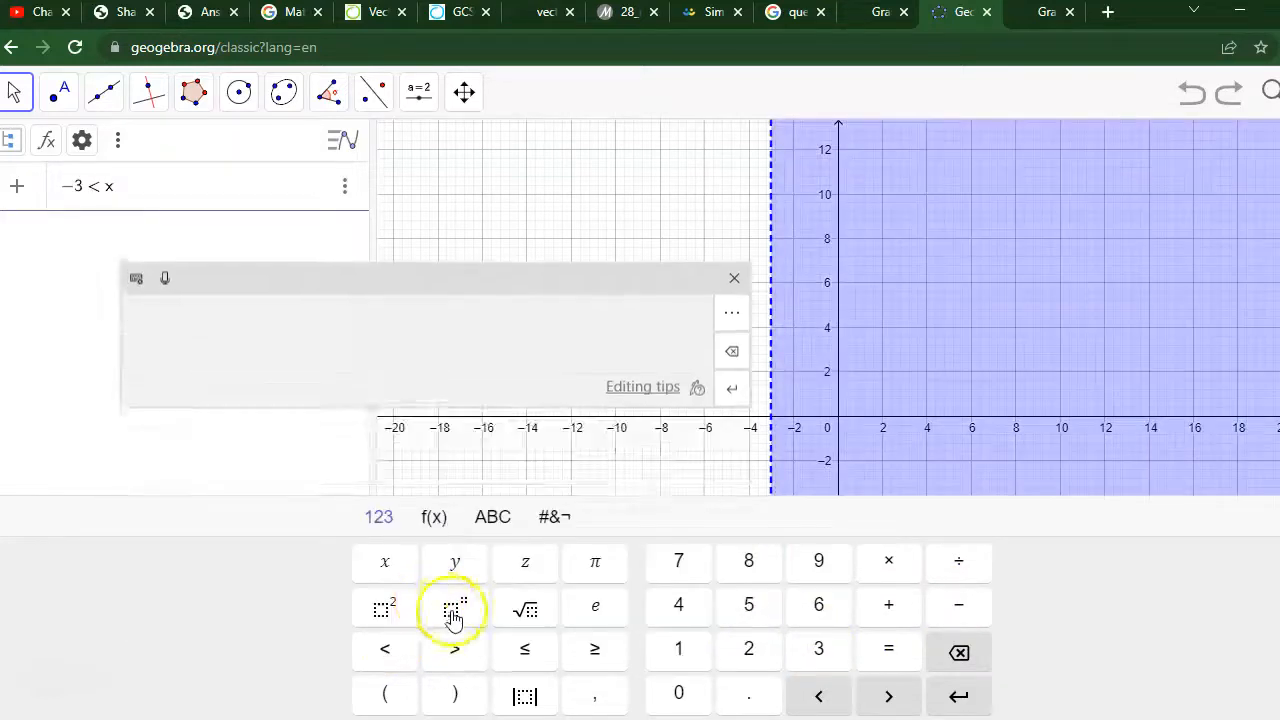
left_click(524, 648)
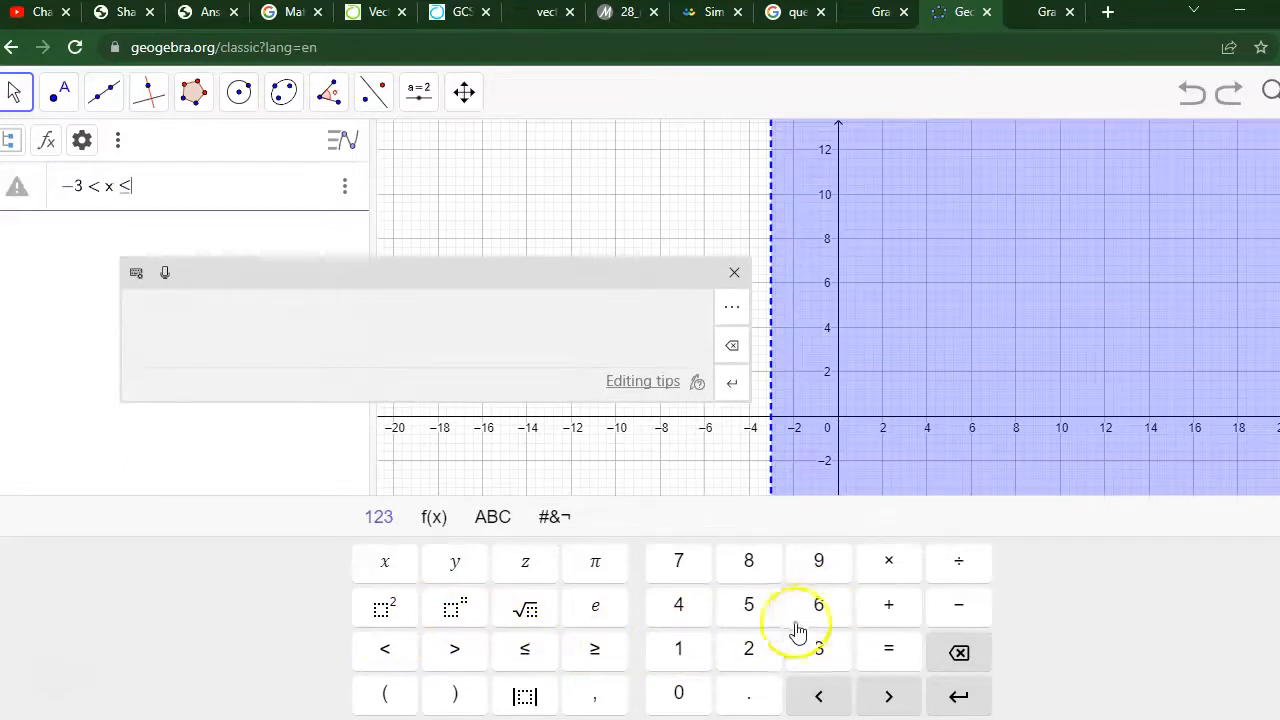
left_click(746, 607)
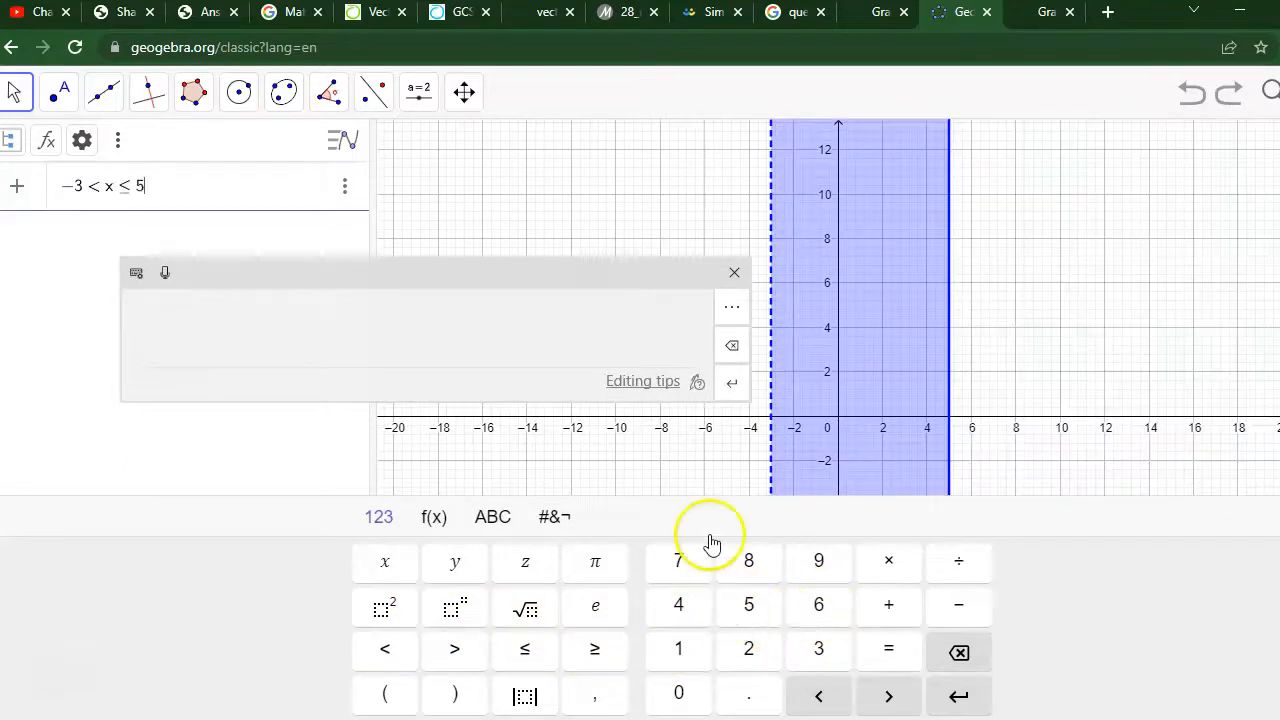
left_click(735, 275)
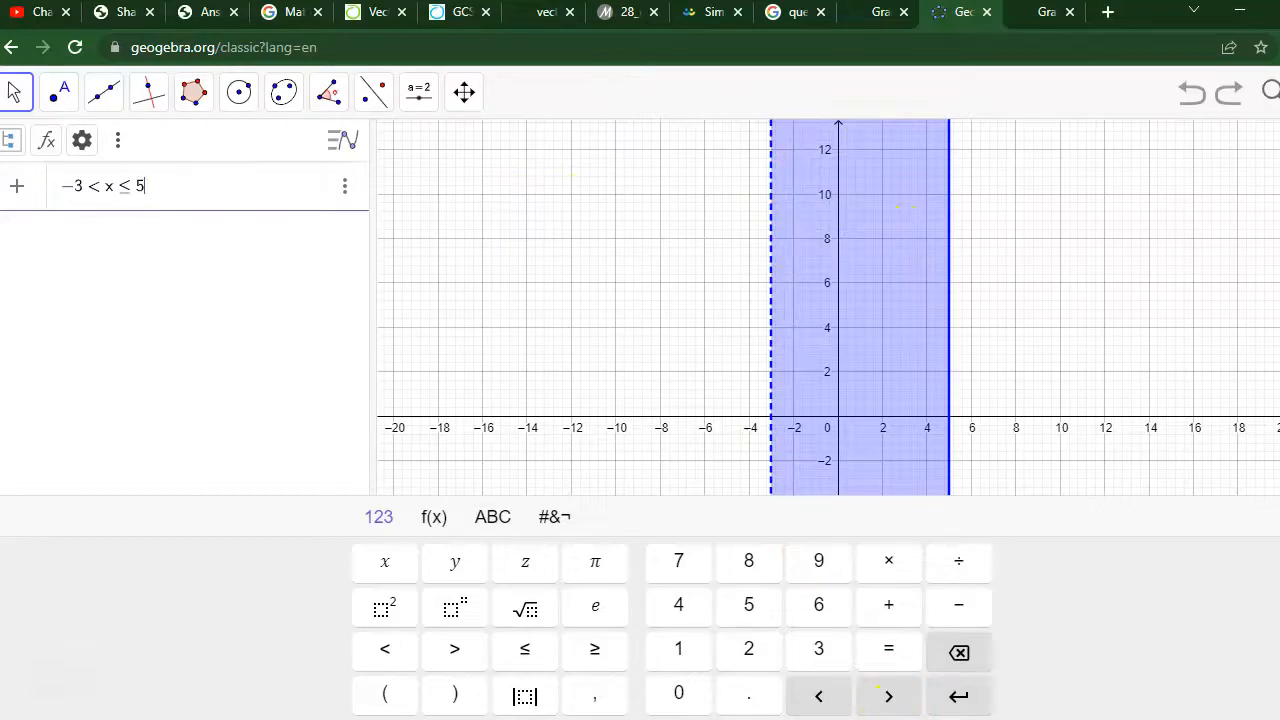
Switch to the OneNote page and sketch two vertical boundary lines, hatching the regions outside them beside the written equations.
left_click(940, 568)
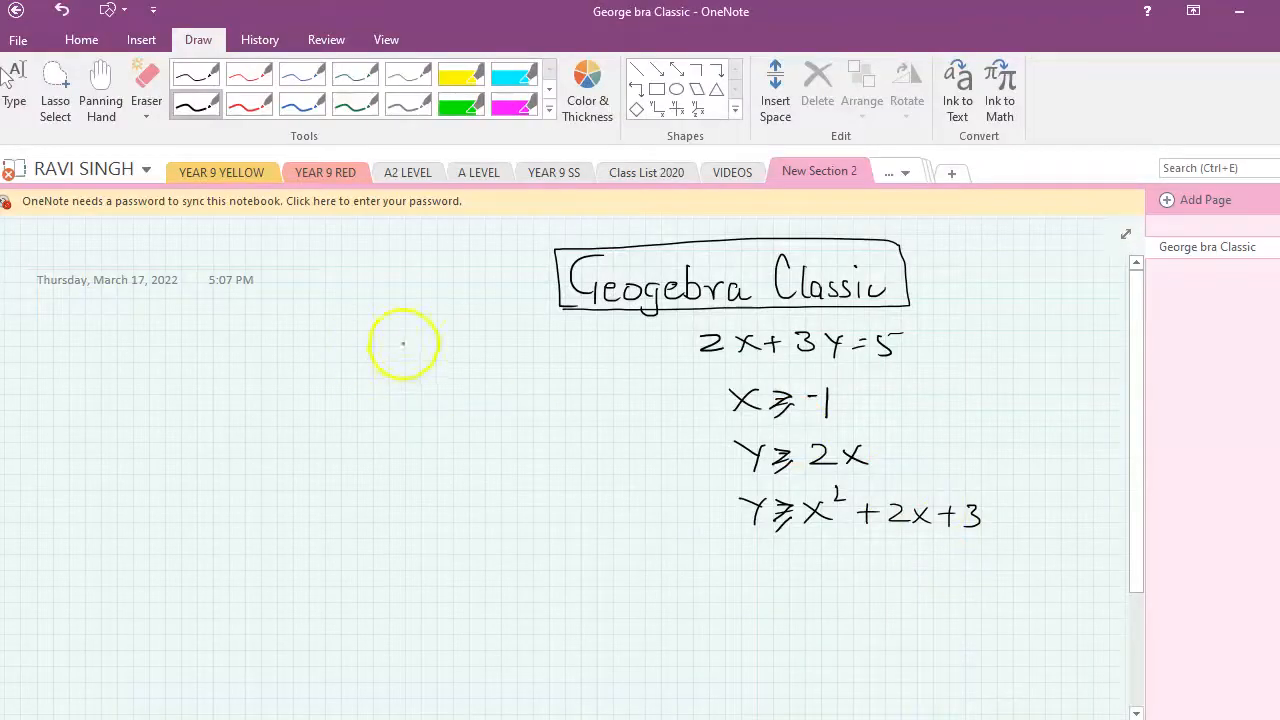
left_click_drag(406, 468, 408, 486)
left_click(476, 344)
left_click_drag(402, 345, 331, 406)
left_click_drag(407, 387, 318, 436)
left_click_drag(405, 418, 320, 470)
left_click(401, 462)
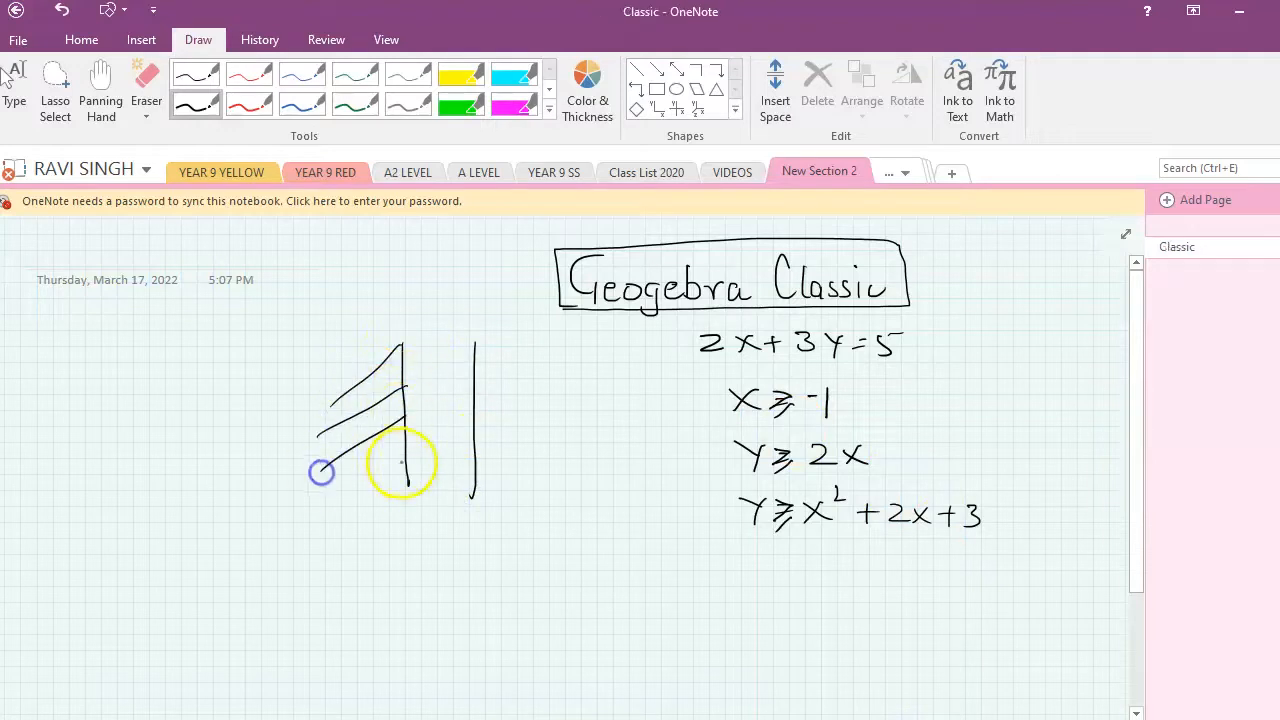
left_click_drag(415, 482, 347, 517)
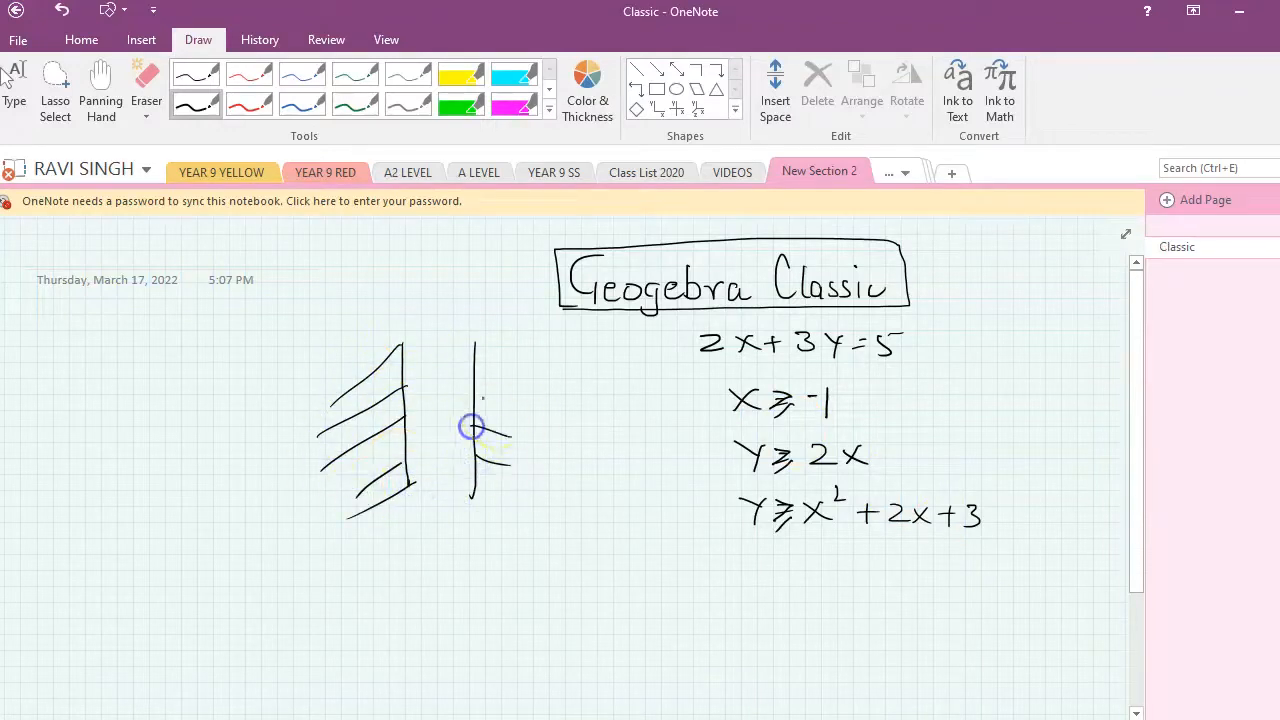
left_click(446, 350)
Sketch a second pair of vertical lines below the written title and cross-hatch the strip between them.
left_click_drag(583, 443, 588, 567)
mouse_move(584, 456)
left_mouse_down()
mouse_move(636, 490)
mouse_move(585, 533)
left_mouse_up()
mouse_move(636, 478)
left_mouse_down()
mouse_move(590, 556)
mouse_move(606, 585)
left_mouse_up()
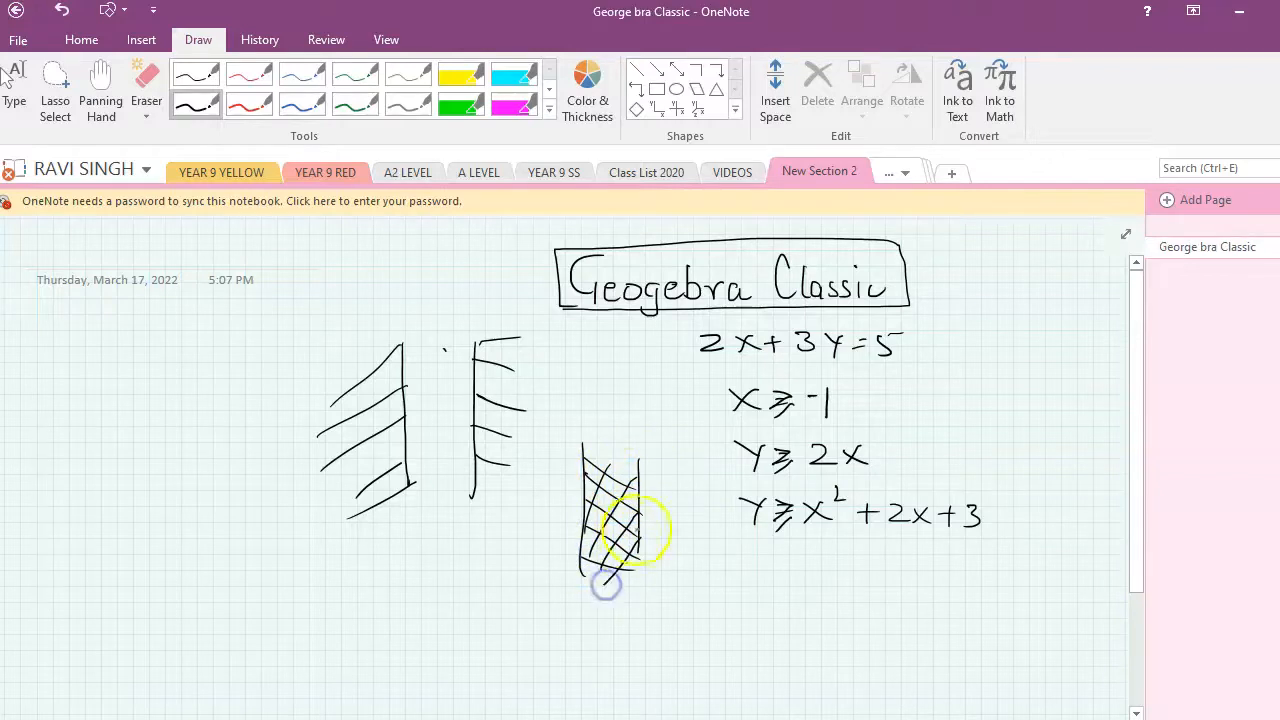